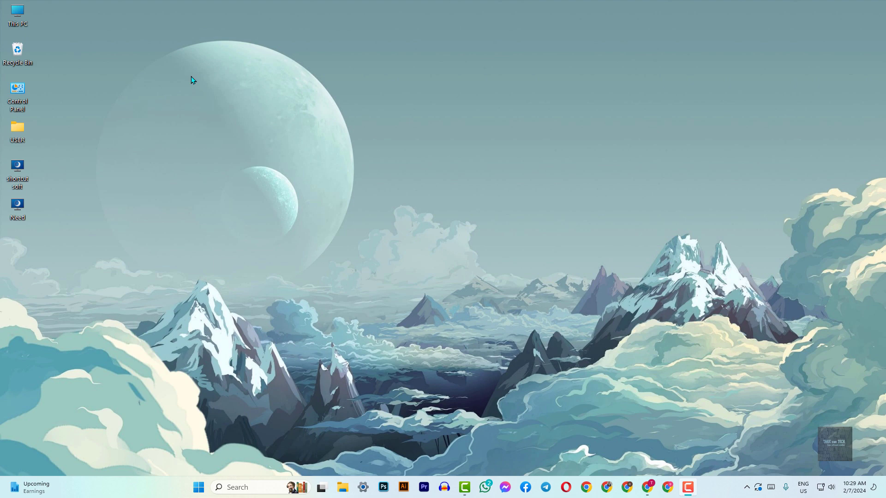
# - Search Windows for the Excel app, closing the search without opening anything
pyautogui.click(251, 487)
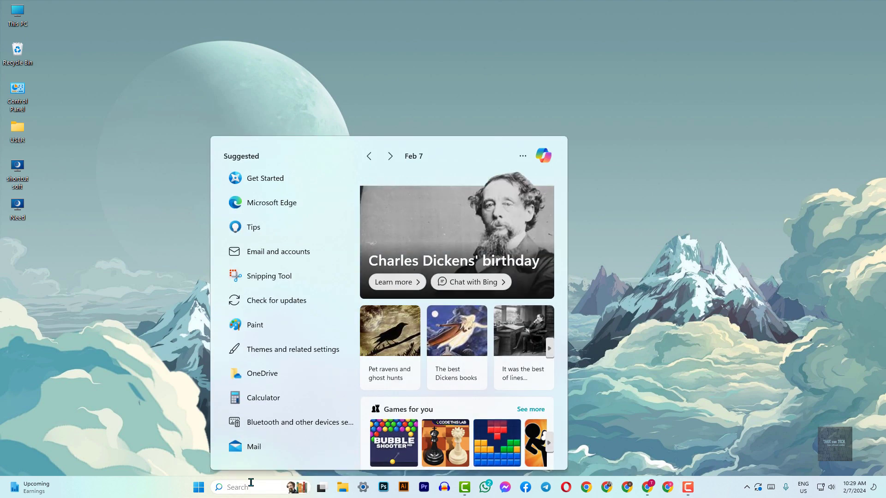
pyautogui.write('exce')
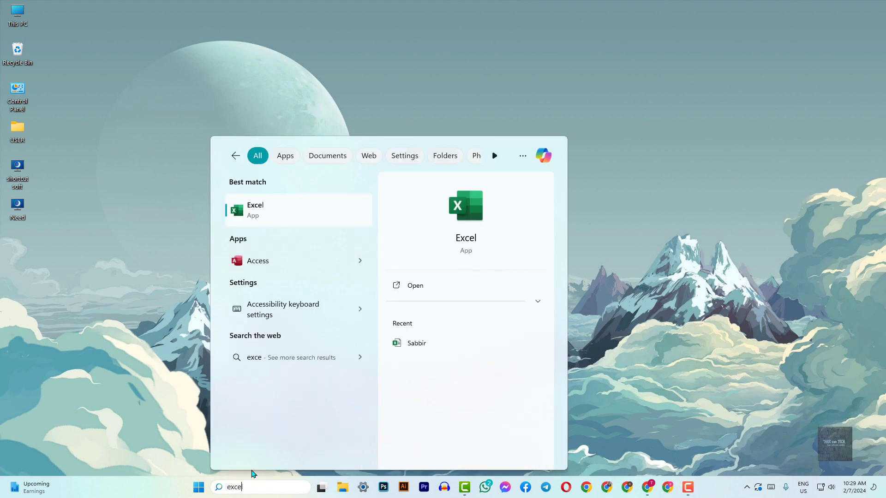
pyautogui.write('l')
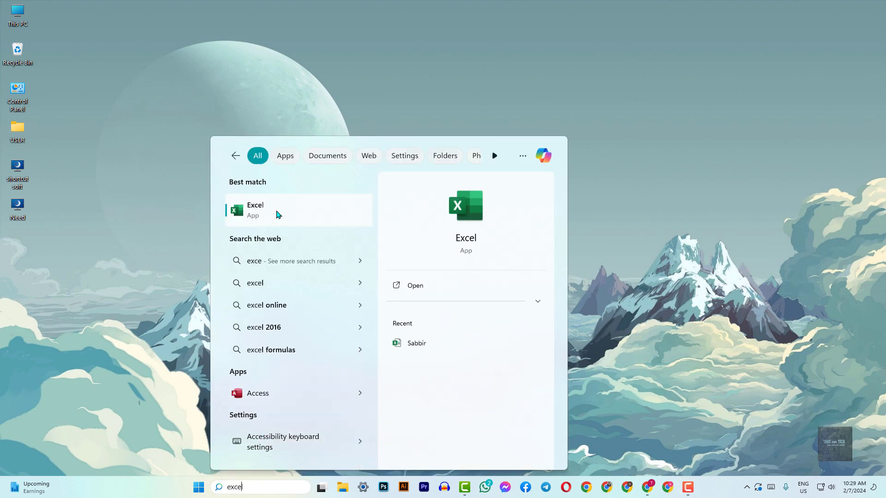
pyautogui.press('Escape')
# - Locate Excel in the full list of installed apps, leaving the list without launching it
pyautogui.click(199, 487)
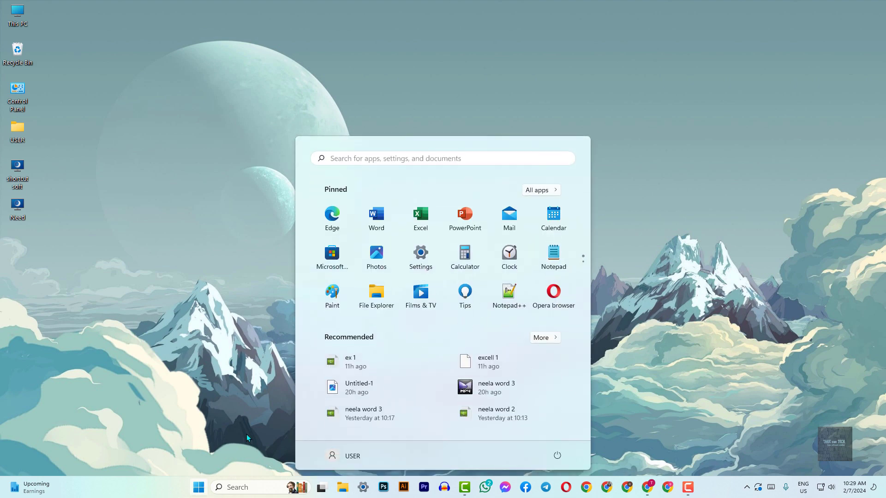
pyautogui.click(540, 190)
pyautogui.scroll(-3, 425, 284)
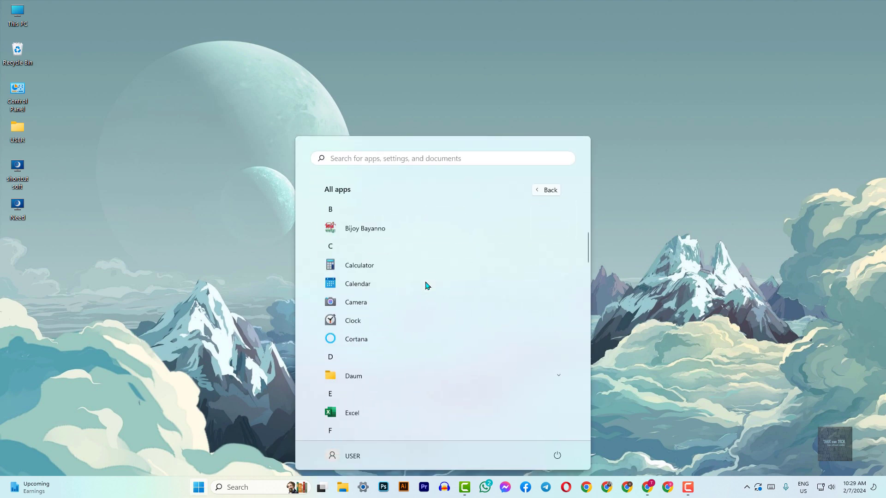
pyautogui.scroll(-5, 425, 285)
pyautogui.scroll(1, 413, 277)
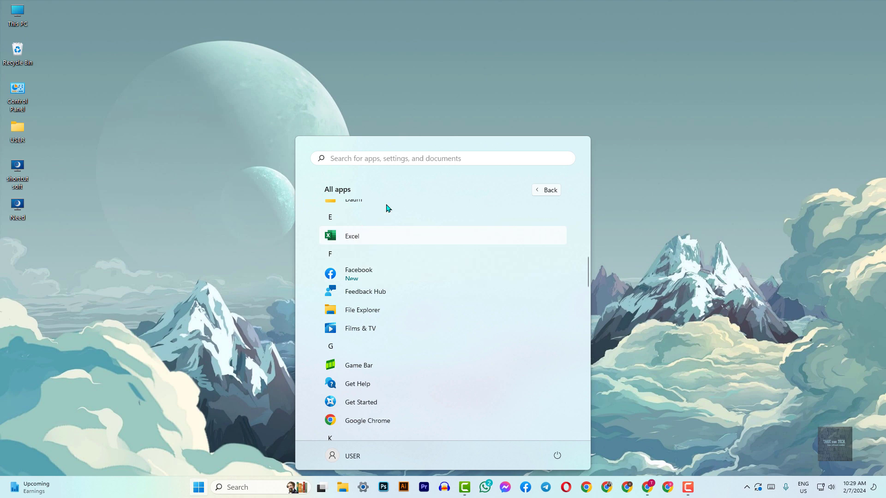
pyautogui.click(493, 106)
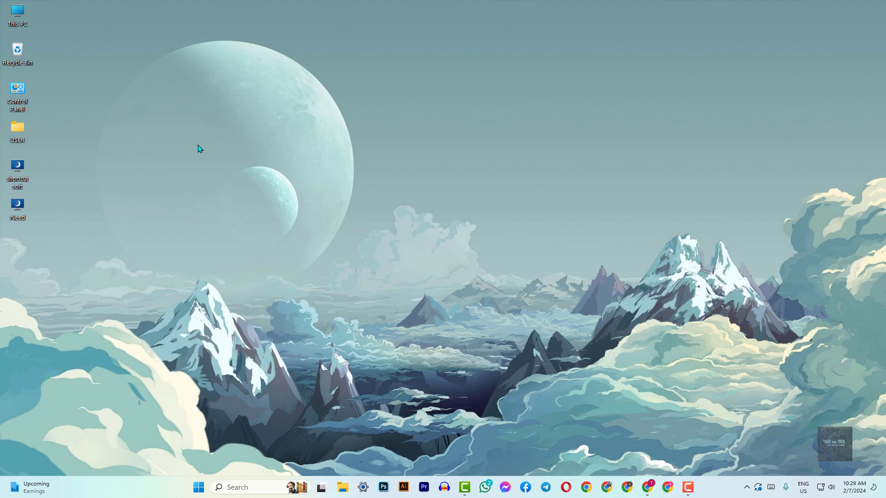
# - Create a new Microsoft Excel Worksheet file on the desktop, name it with the owner's first name, and open it
pyautogui.rightClick(215, 123)
pyautogui.moveTo(253, 182)
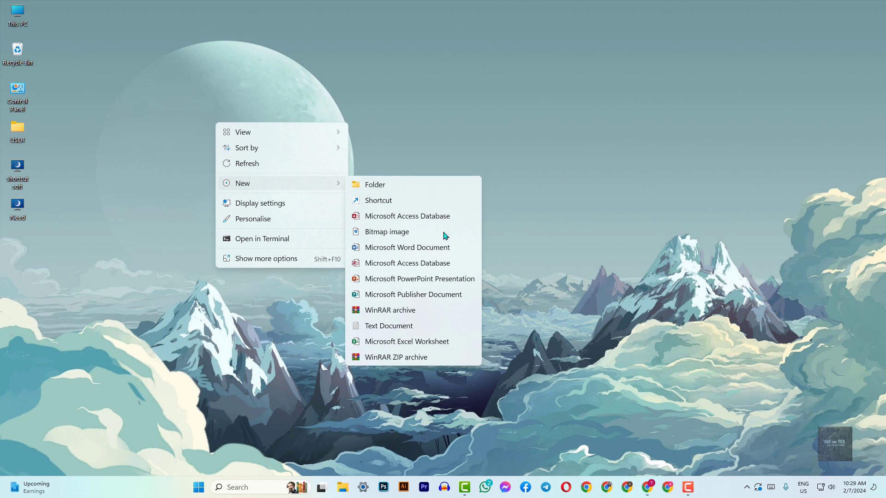
pyautogui.click(433, 343)
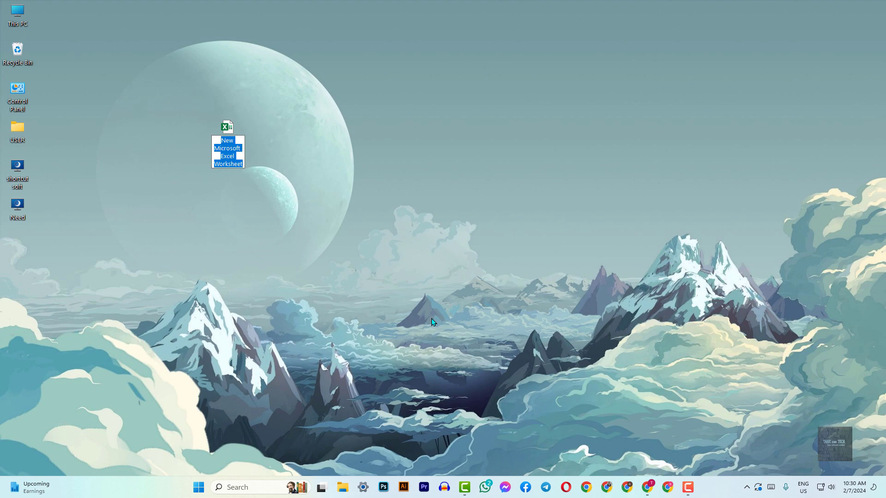
pyautogui.write('Sabbir')
pyautogui.press('Return')
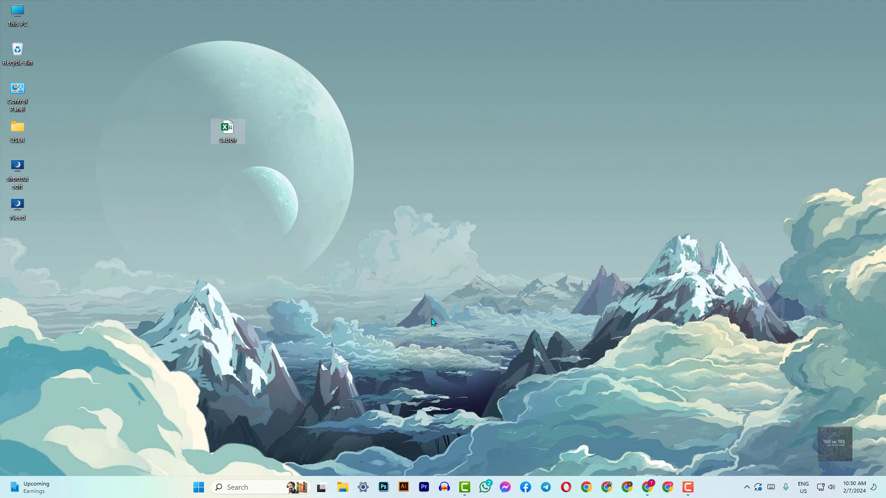
pyautogui.press('Return')
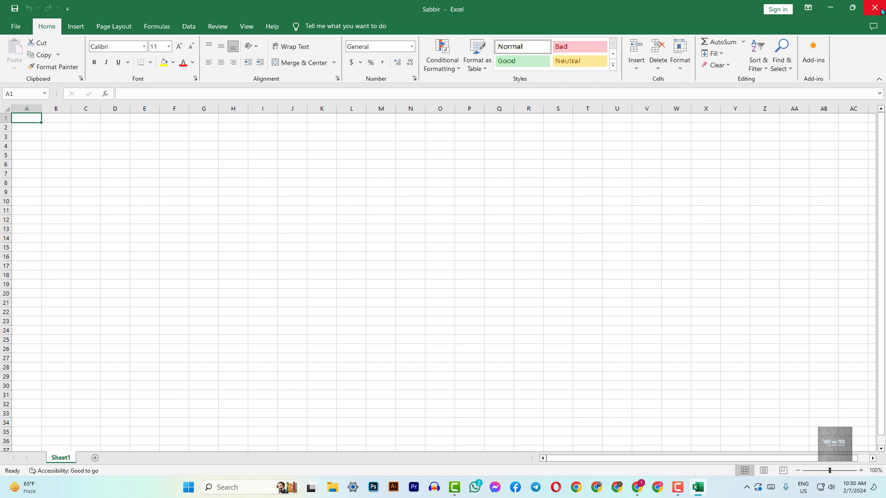
# - Create a new blank workbook from within the open Excel file
pyautogui.moveTo(851, 9)
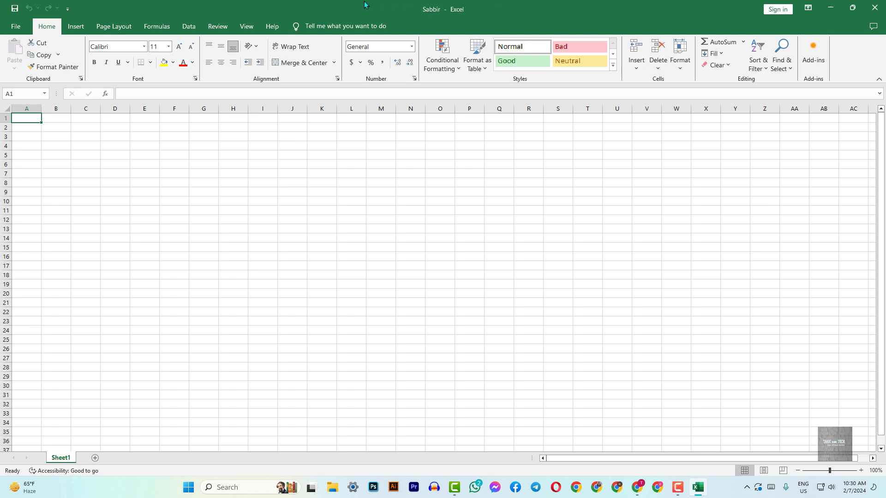
pyautogui.click(17, 28)
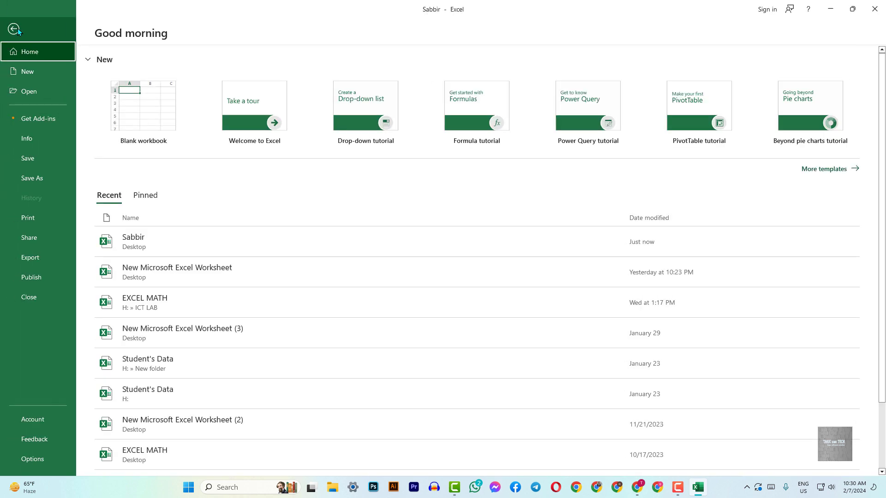
pyautogui.click(27, 71)
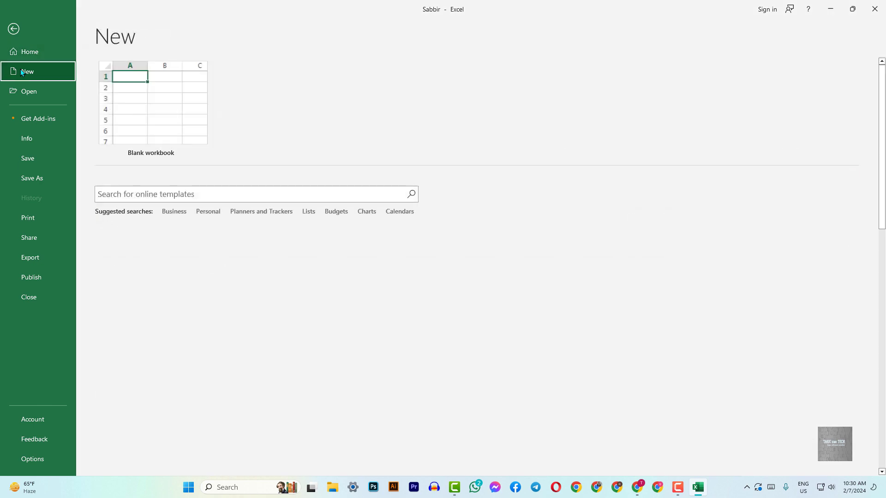
pyautogui.click(179, 106)
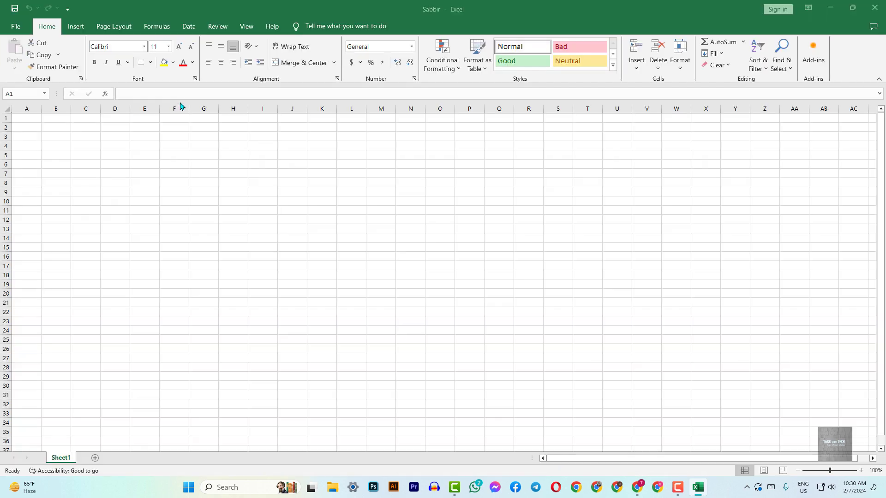
pyautogui.click(14, 27)
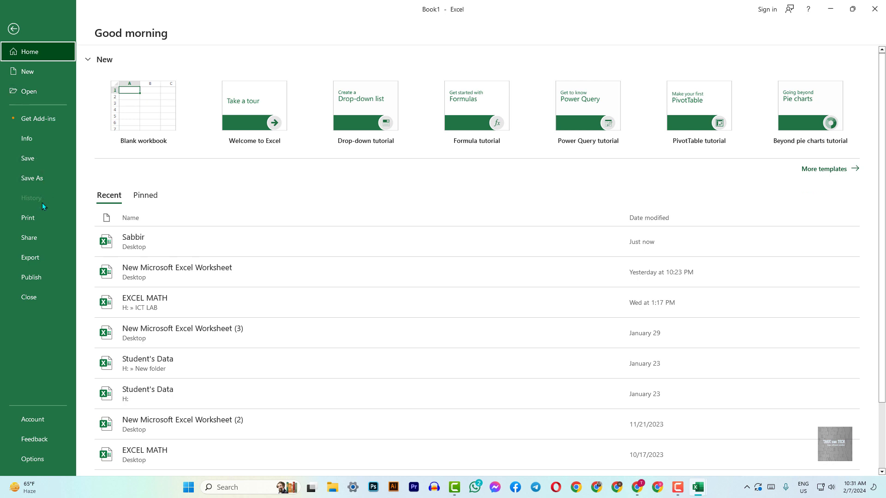
pyautogui.click(7, 35)
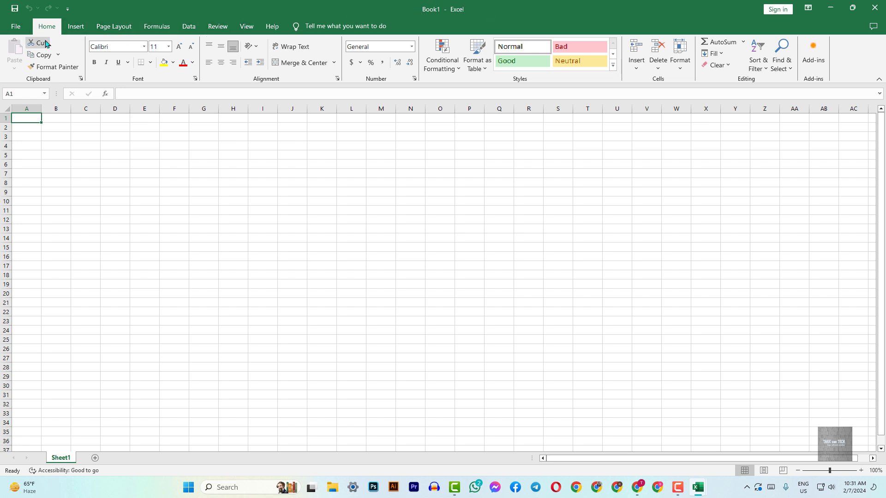
pyautogui.scroll(-1, 60, 27)
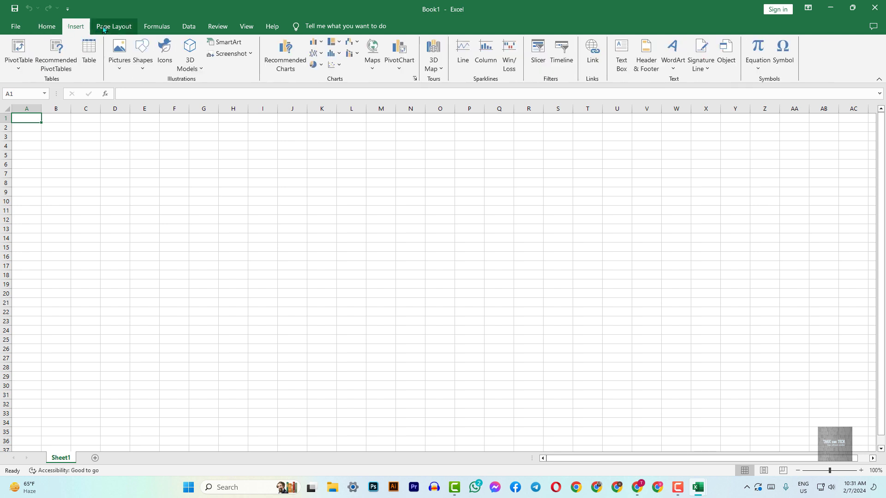
pyautogui.scroll(-1, 63, 27)
pyautogui.click(46, 26)
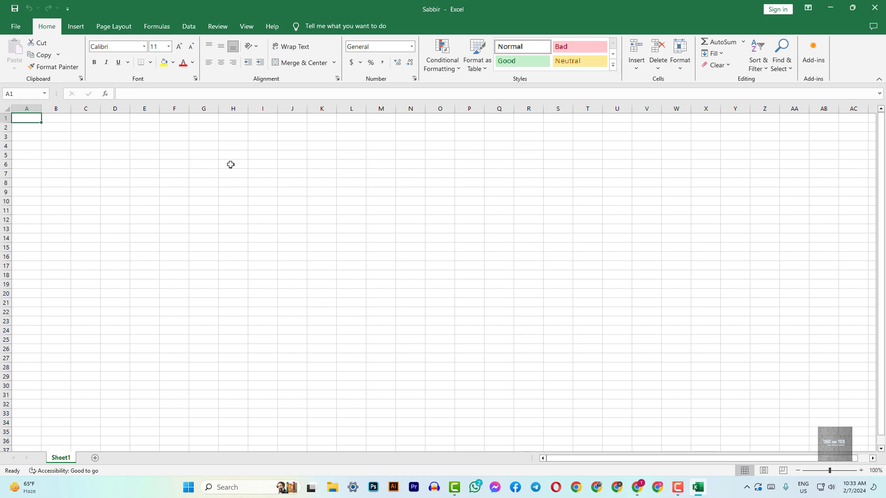
# - Select cells H4, I4, I5 and I6 one after another in the worksheet
pyautogui.click(233, 145)
pyautogui.click(264, 146)
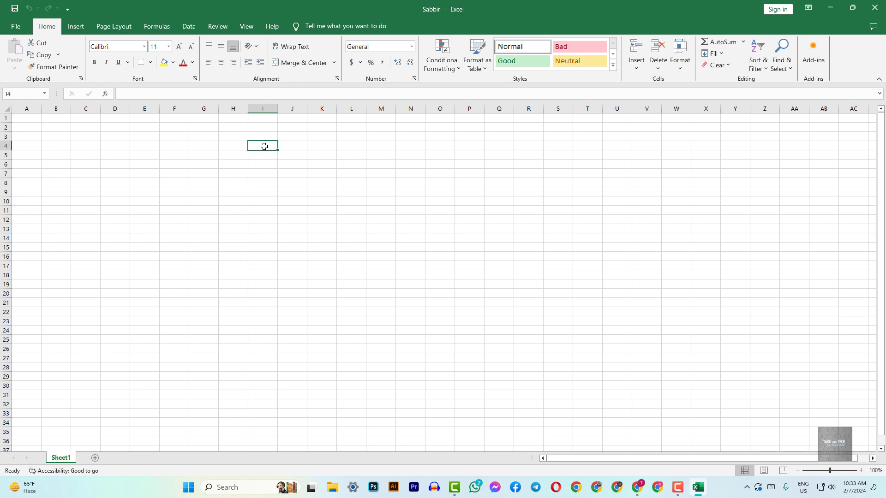
pyautogui.click(266, 157)
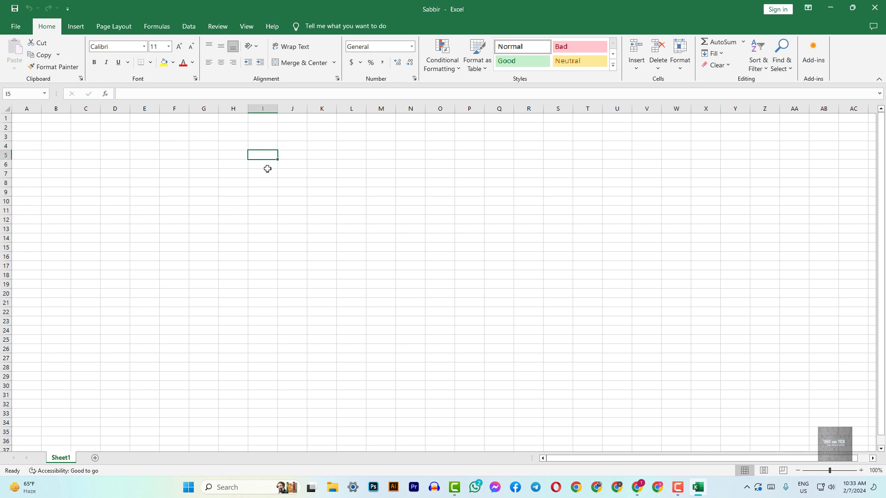
pyautogui.click(268, 166)
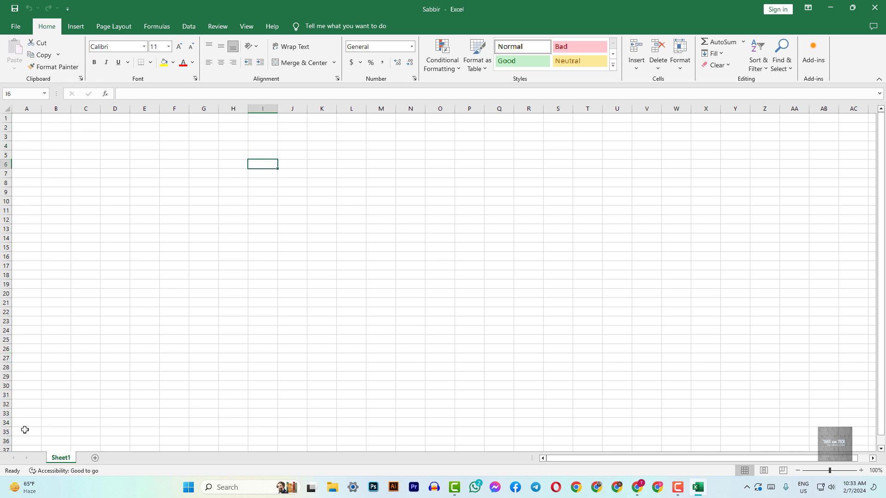
# - Insert a new worksheet before Sheet1 and view both sheets in turn
pyautogui.rightClick(63, 461)
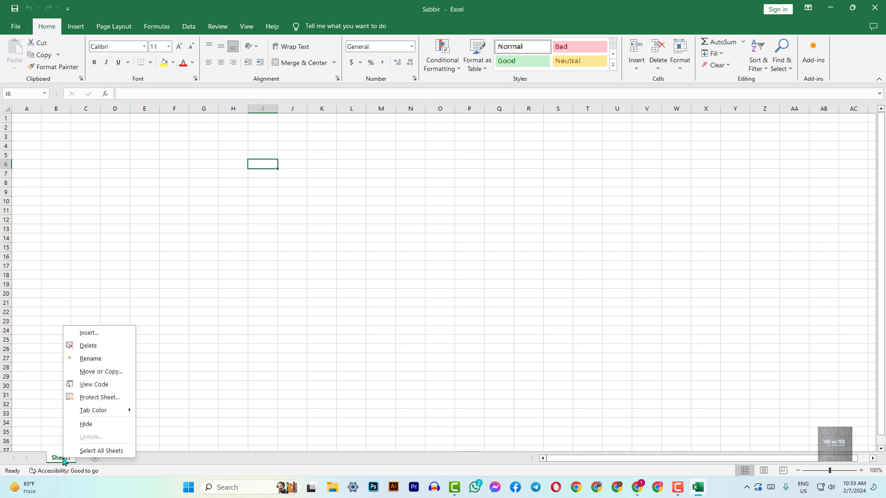
pyautogui.click(110, 334)
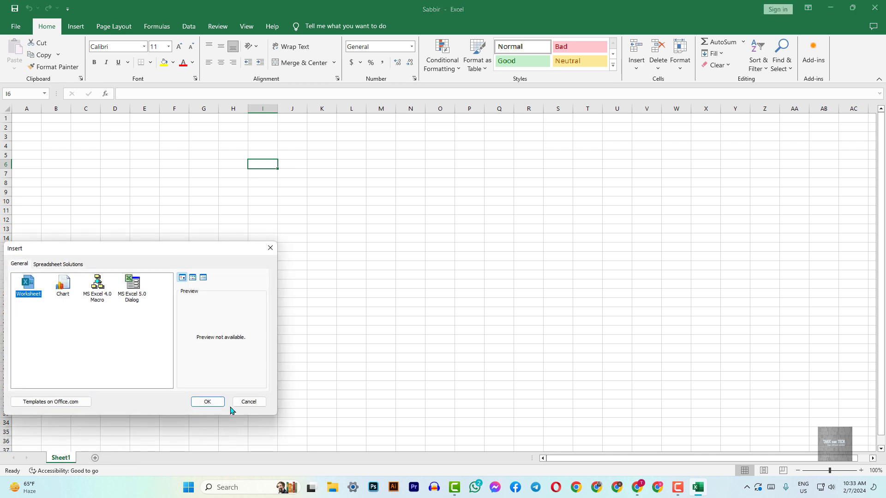
pyautogui.click(210, 405)
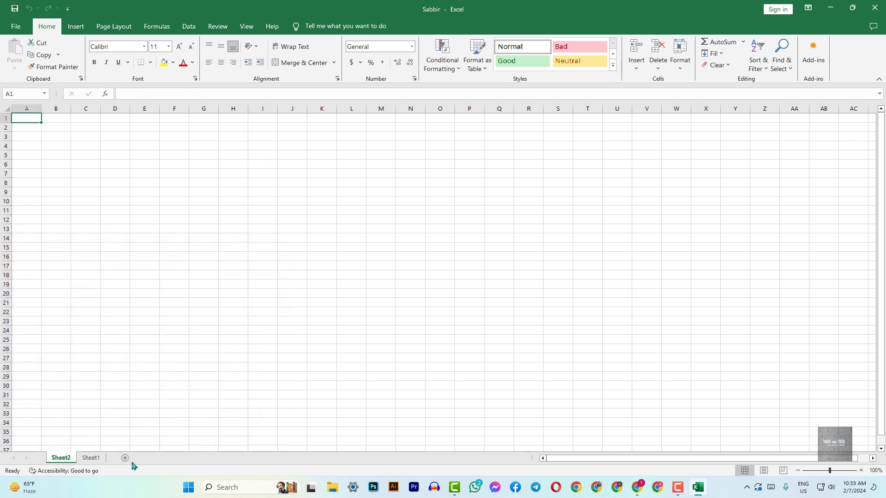
pyautogui.click(91, 463)
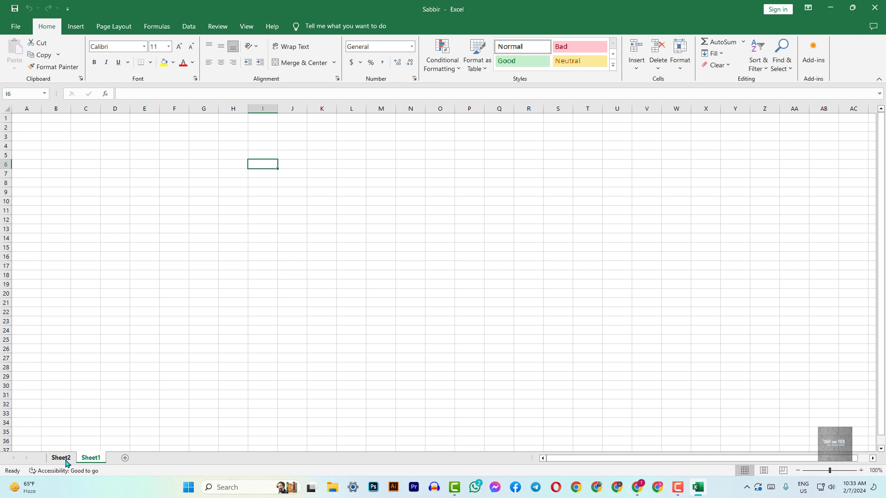
pyautogui.click(66, 463)
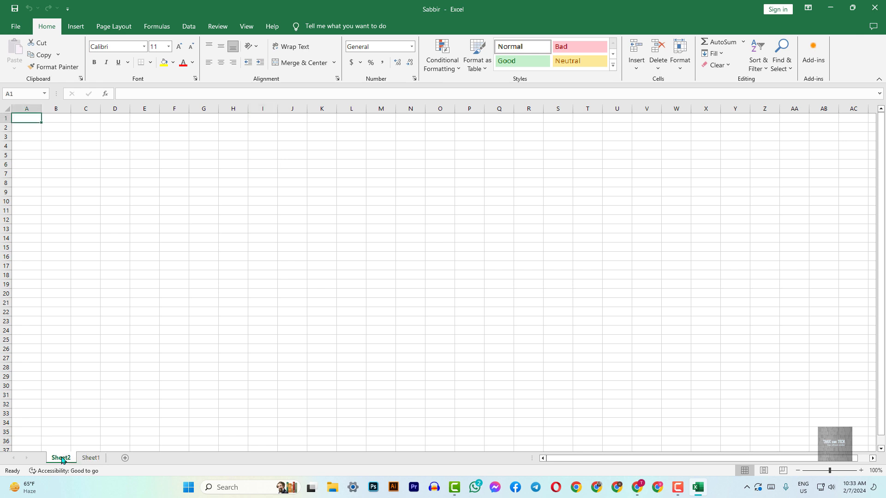
# - Delete Sheet2 from the workbook
pyautogui.rightClick(60, 462)
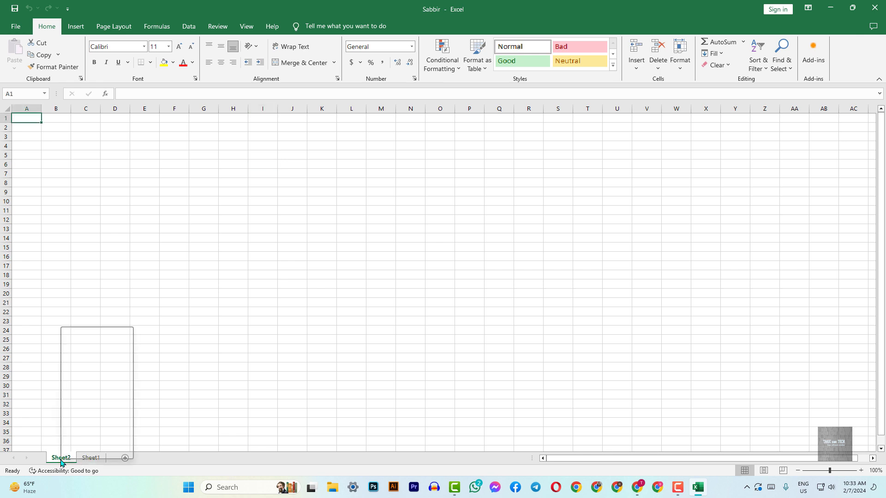
pyautogui.click(86, 347)
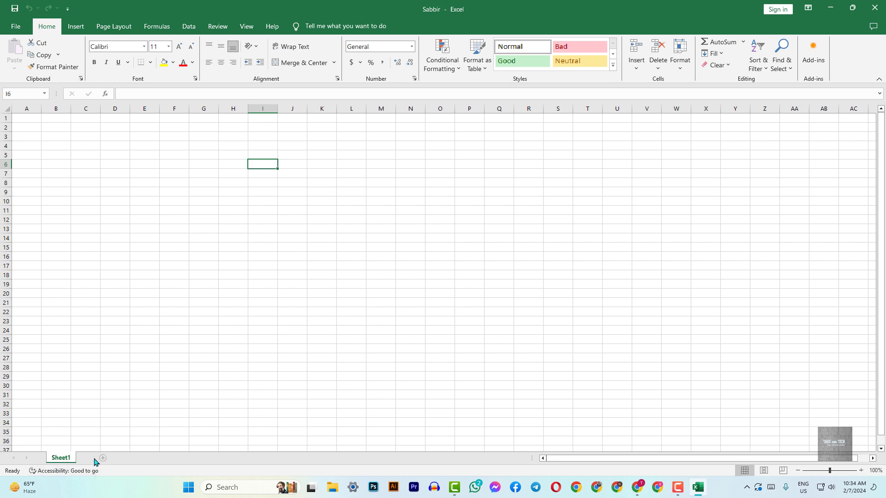
pyautogui.click(94, 459)
# - Rename Sheet1 as "basic"
pyautogui.rightClick(57, 462)
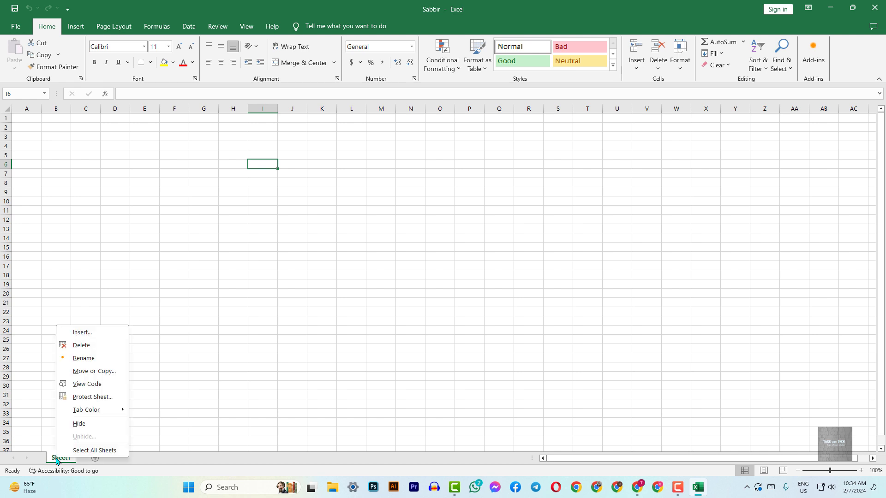
pyautogui.click(92, 359)
pyautogui.write('basic')
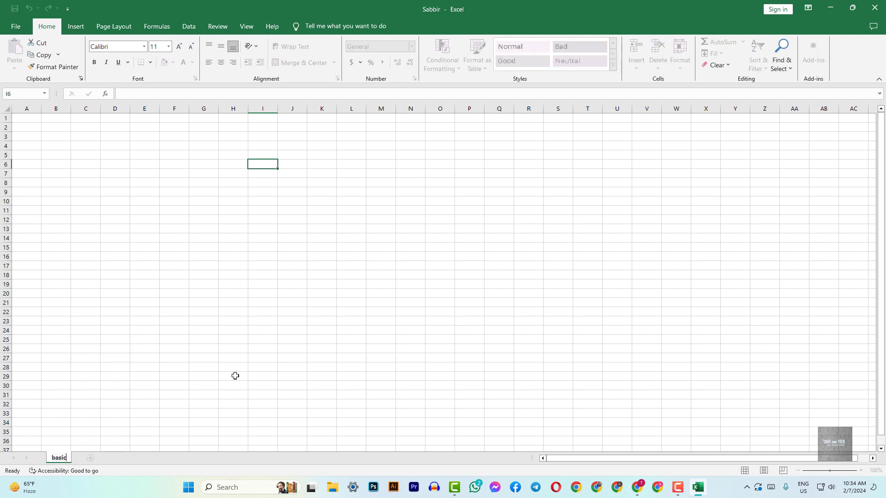
pyautogui.press('Return')
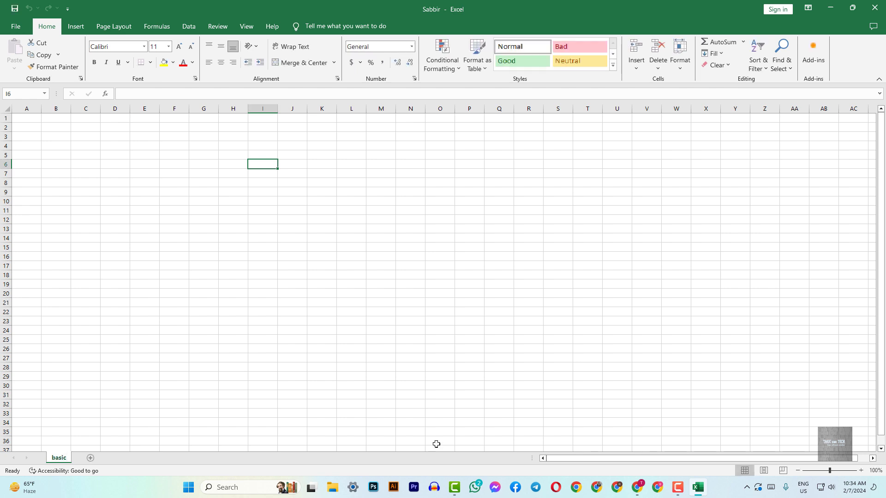
pyautogui.moveTo(657, 463); pyautogui.dragTo(599, 464)
pyautogui.moveTo(881, 242); pyautogui.dragTo(883, 212)
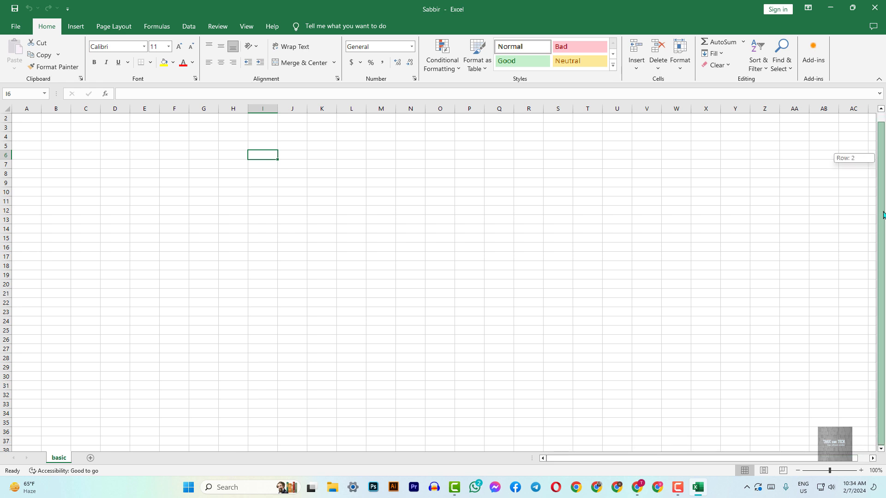
pyautogui.moveTo(881, 157); pyautogui.dragTo(881, 152)
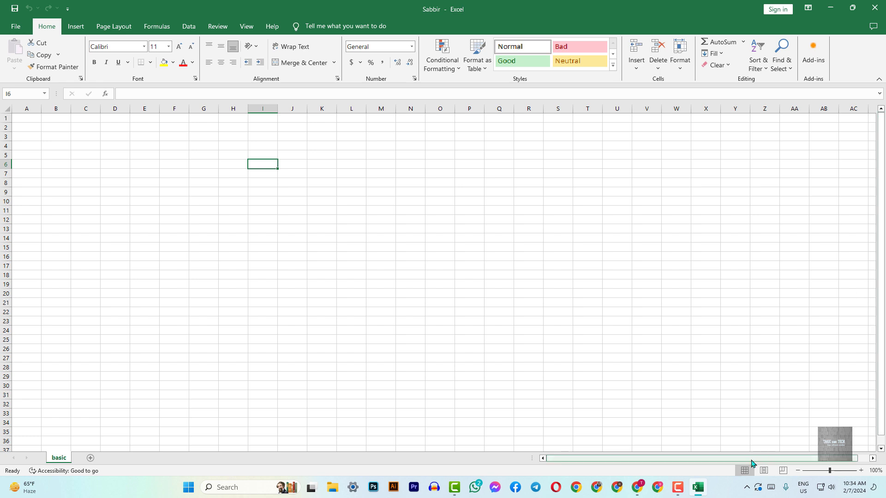
pyautogui.moveTo(749, 463); pyautogui.dragTo(713, 463)
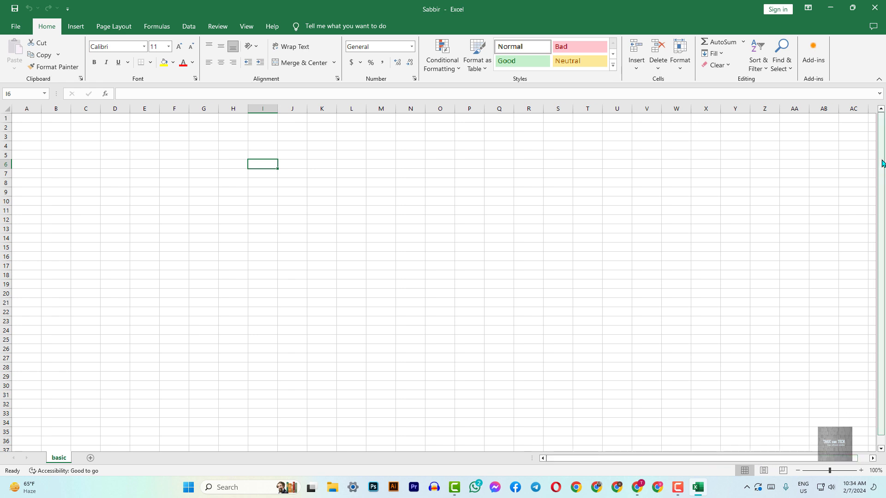
# - Zoom the worksheet in and back out in increments, finishing at 170% magnification
pyautogui.moveTo(882, 162); pyautogui.dragTo(882, 134)
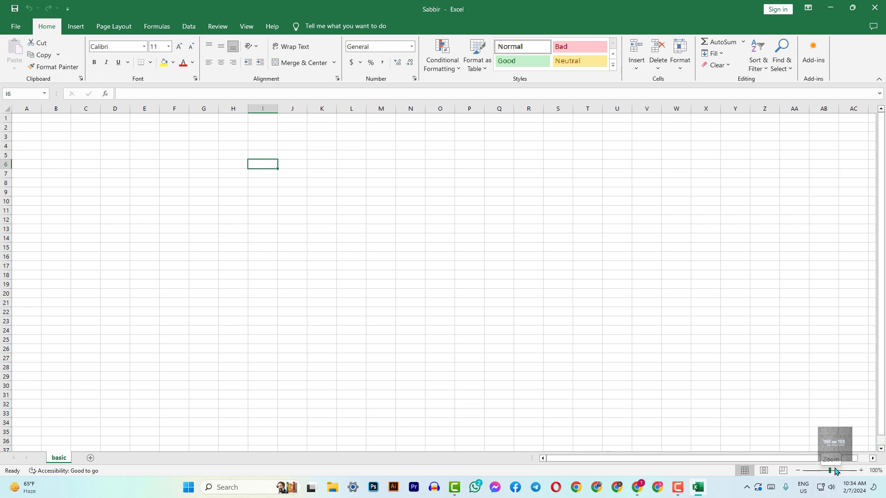
pyautogui.click(861, 471)
pyautogui.click(861, 470)
pyautogui.click(860, 471)
pyautogui.click(861, 471)
pyautogui.click(860, 470)
pyautogui.click(860, 471)
pyautogui.click(860, 471)
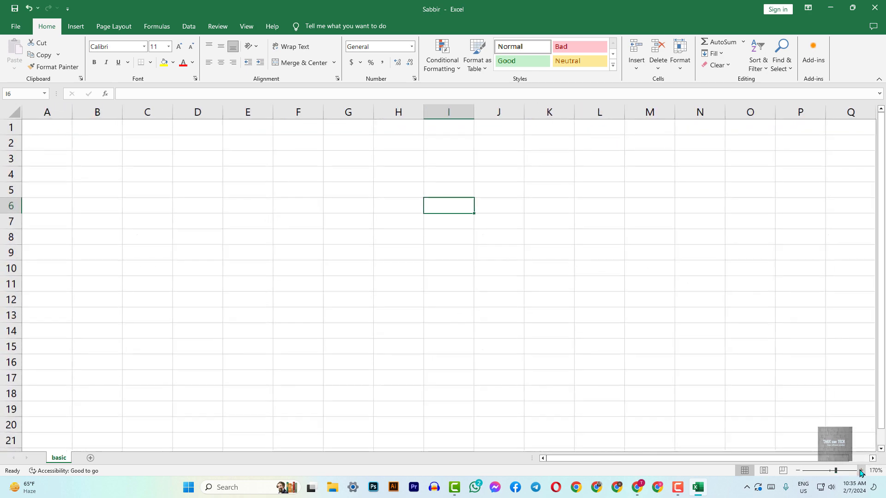
pyautogui.click(798, 471)
pyautogui.click(798, 471)
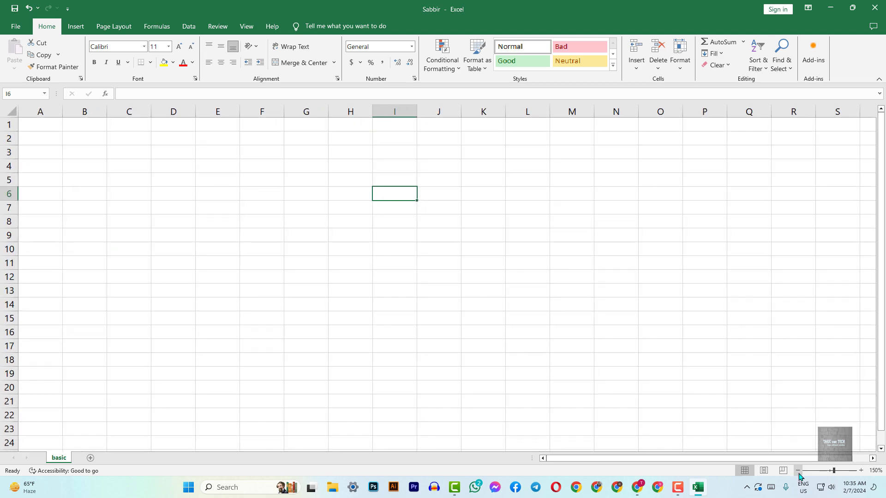
pyautogui.click(798, 470)
pyautogui.scroll(2, 706, 310)
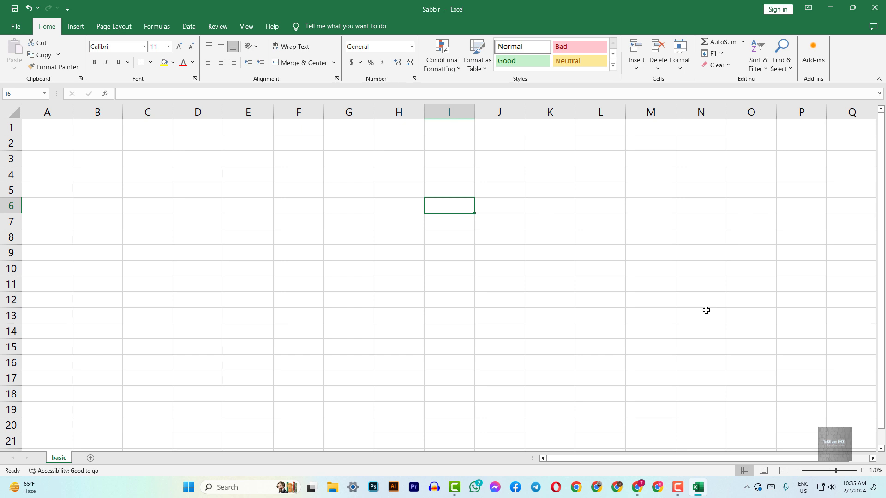
# - Select cells F5, E4 and F6 one after another to examine their references in the Name Box
pyautogui.click(28, 94)
pyautogui.click(297, 191)
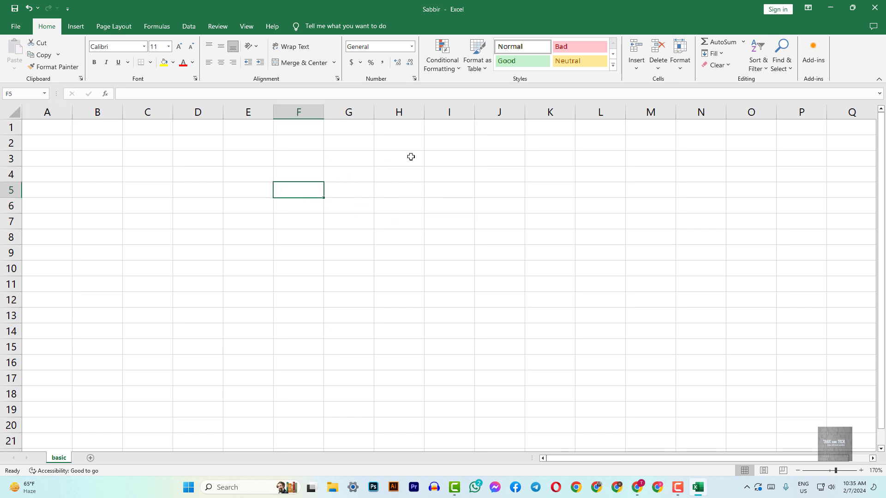
pyautogui.click(235, 174)
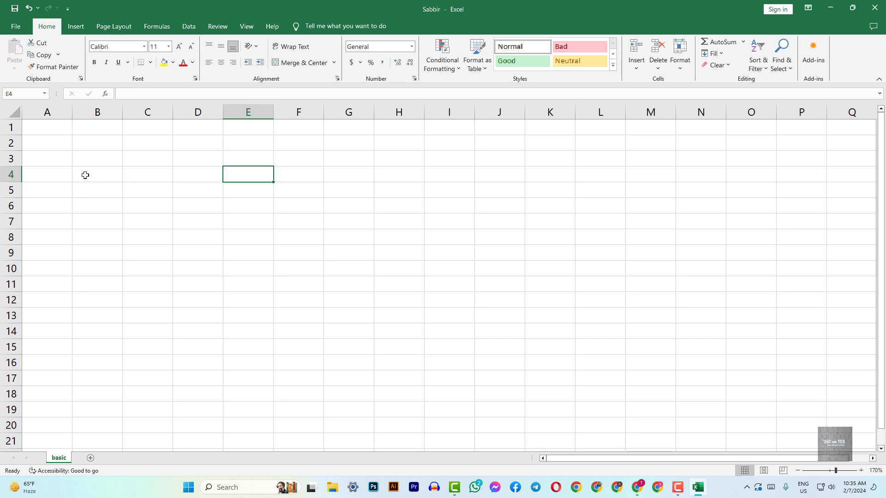
pyautogui.click(313, 210)
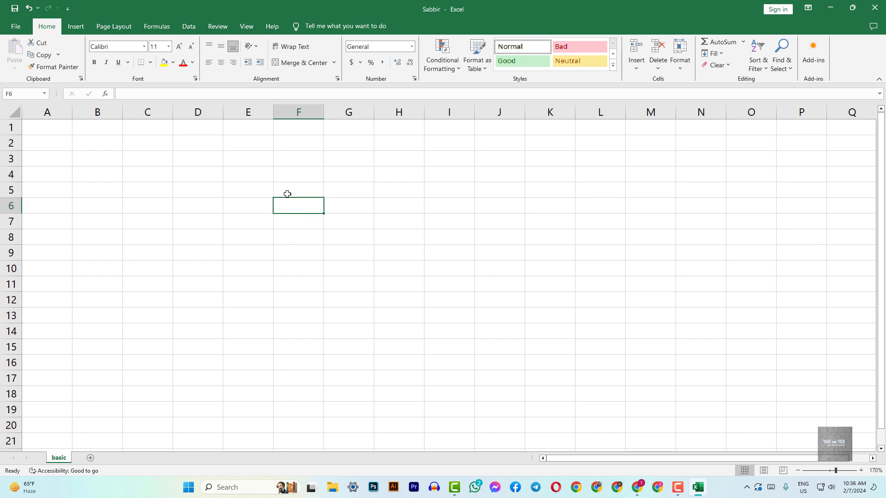
# - Enter the headers SL. NO, ODD NO., EVEN NO., DAY and MONTH across cells E5 to I5
pyautogui.click(245, 192)
pyautogui.write('SL')
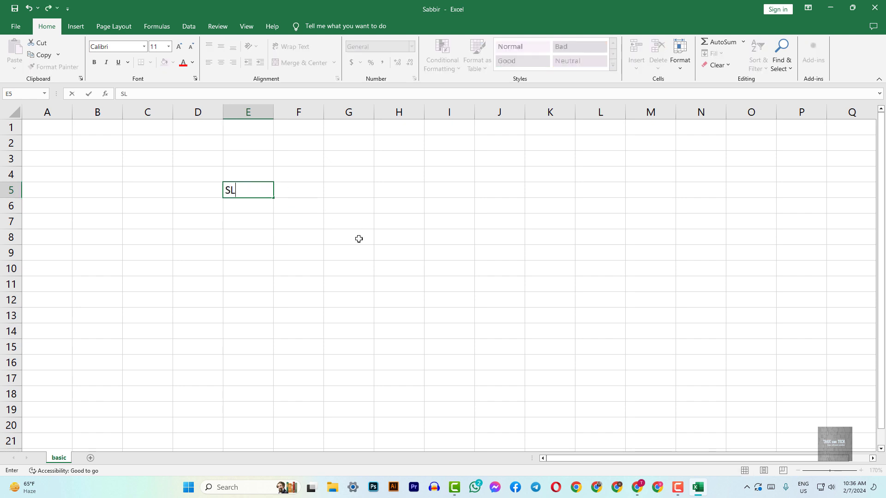
pyautogui.write('. NO')
pyautogui.press('Tab')
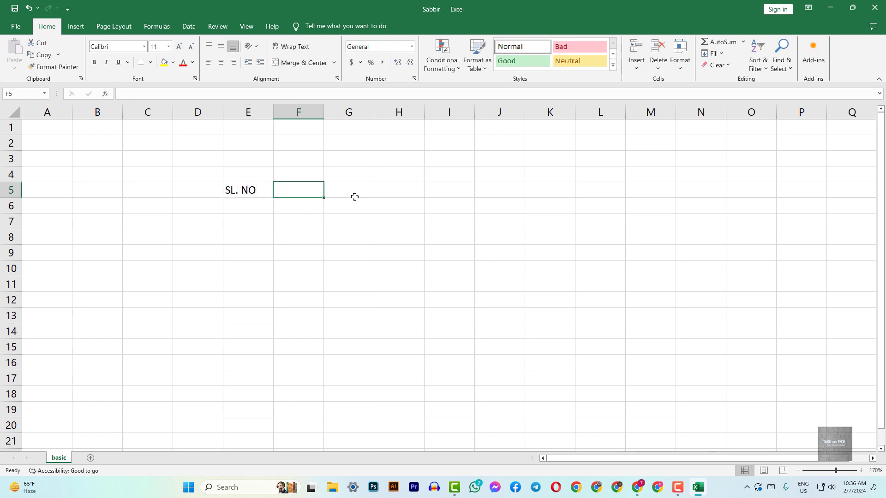
pyautogui.write('ODD')
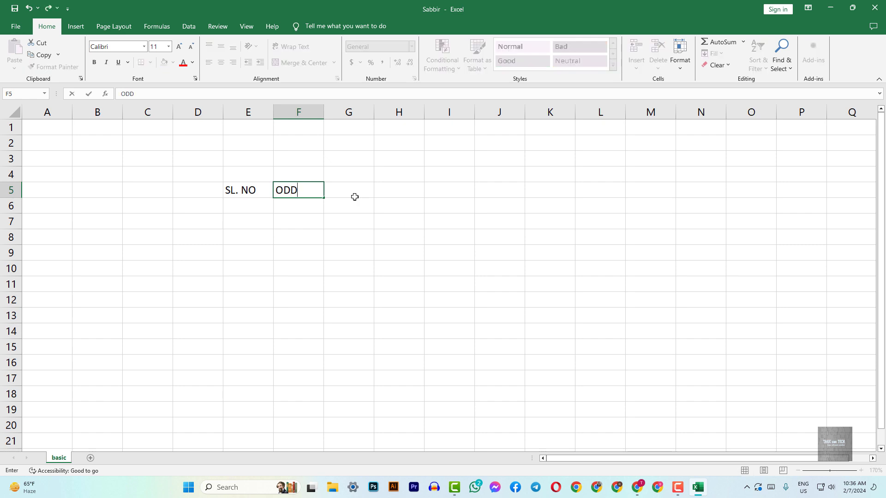
pyautogui.write(' NO.')
pyautogui.press('Tab')
pyautogui.write('EVE')
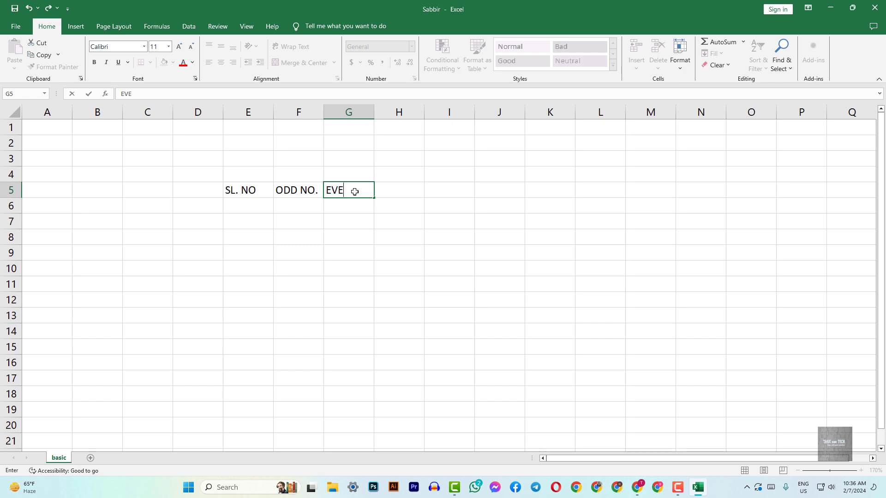
pyautogui.write('N NO.')
pyautogui.press('Tab')
pyautogui.write('DAY')
pyautogui.press('Tab')
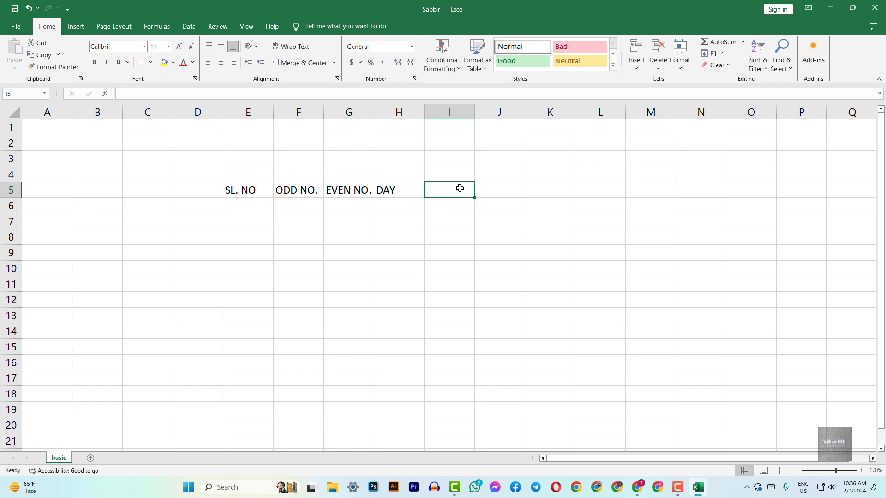
pyautogui.write('MONTH')
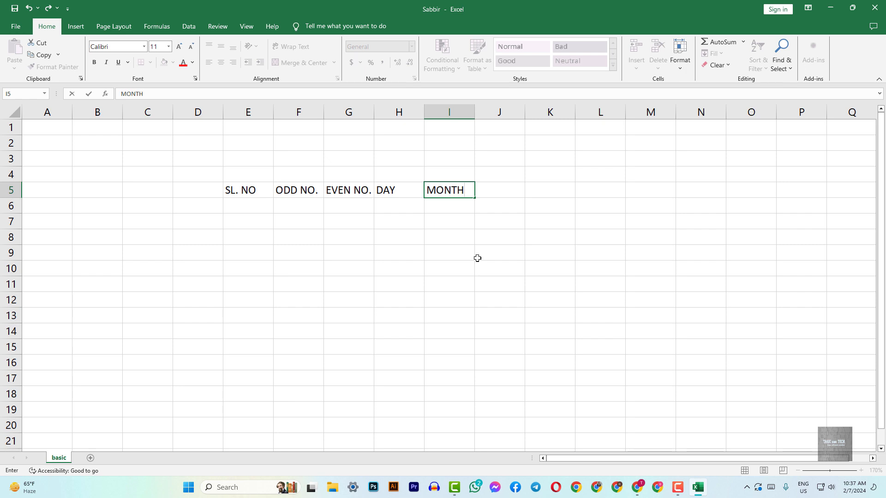
# - Enter 1, 2 and 3 under SL. NO from cell E6 and fill the series down to 10 in E15
pyautogui.click(252, 206)
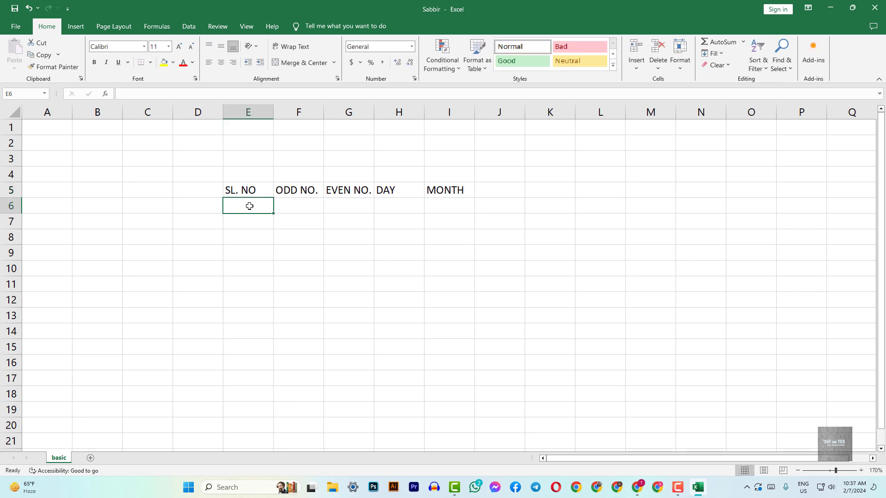
pyautogui.write('1')
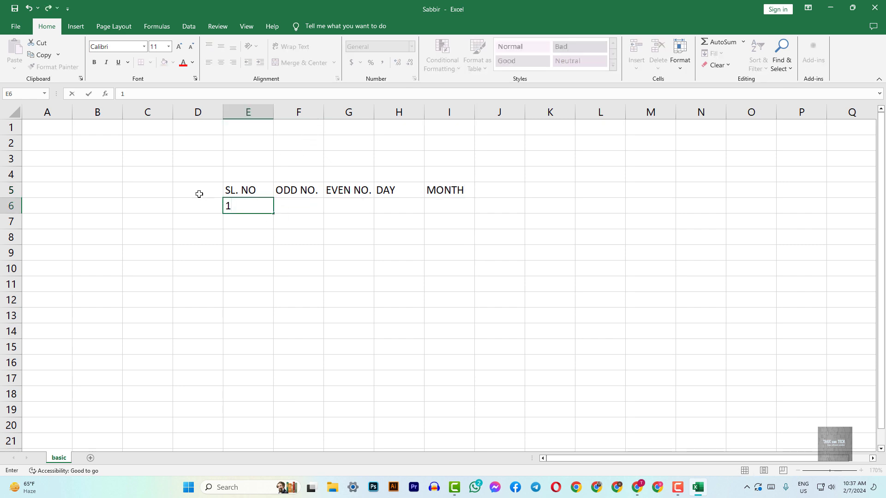
pyautogui.click(250, 224)
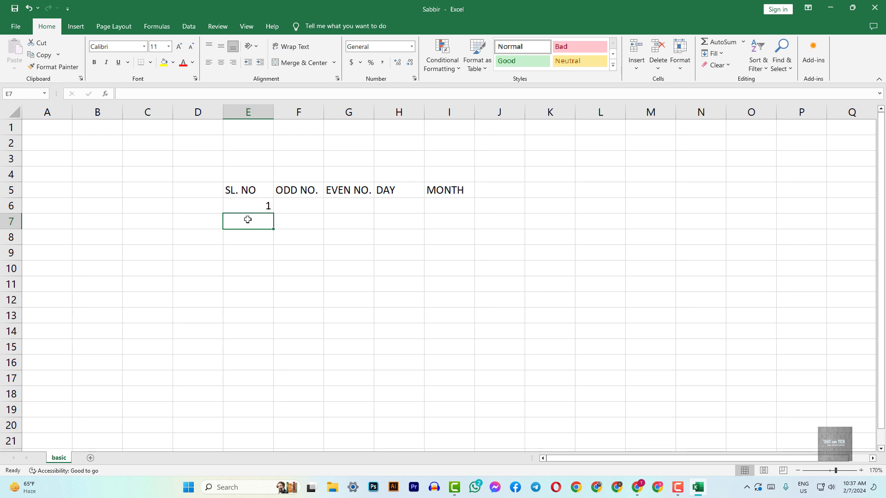
pyautogui.write('2')
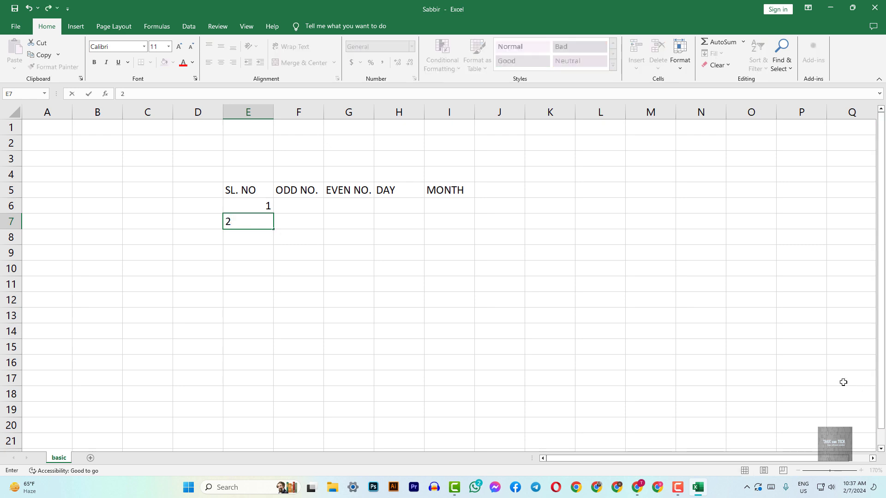
pyautogui.press('Return')
pyautogui.write('3')
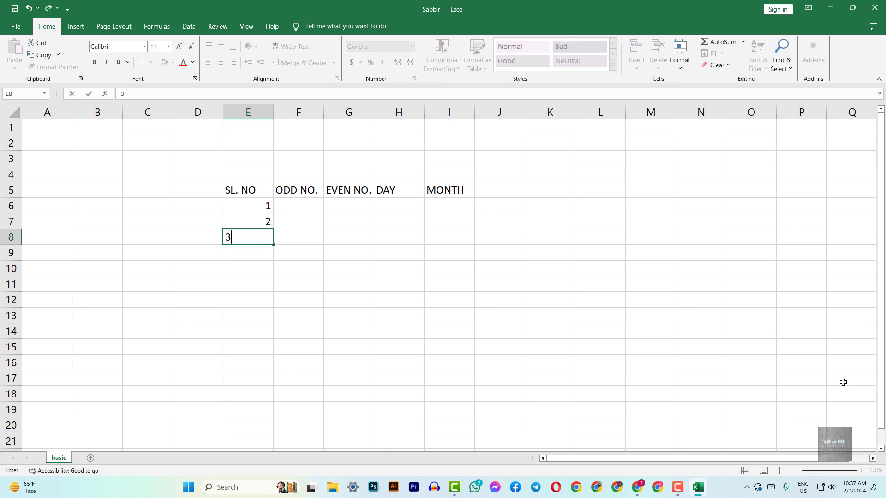
pyautogui.click(449, 315)
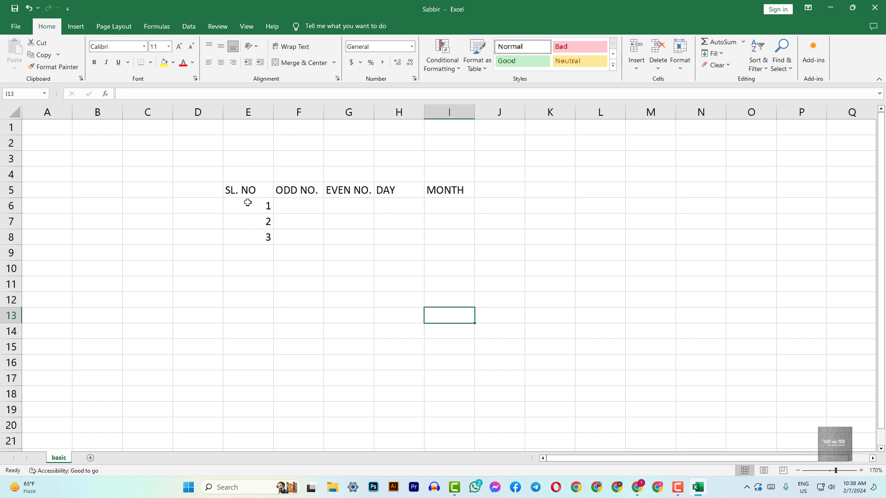
pyautogui.moveTo(248, 203); pyautogui.dragTo(245, 233)
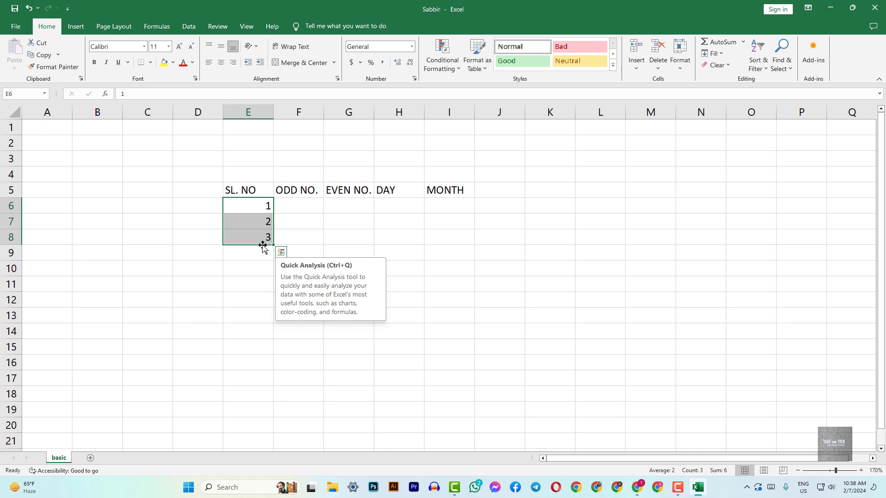
pyautogui.moveTo(273, 244); pyautogui.dragTo(271, 358)
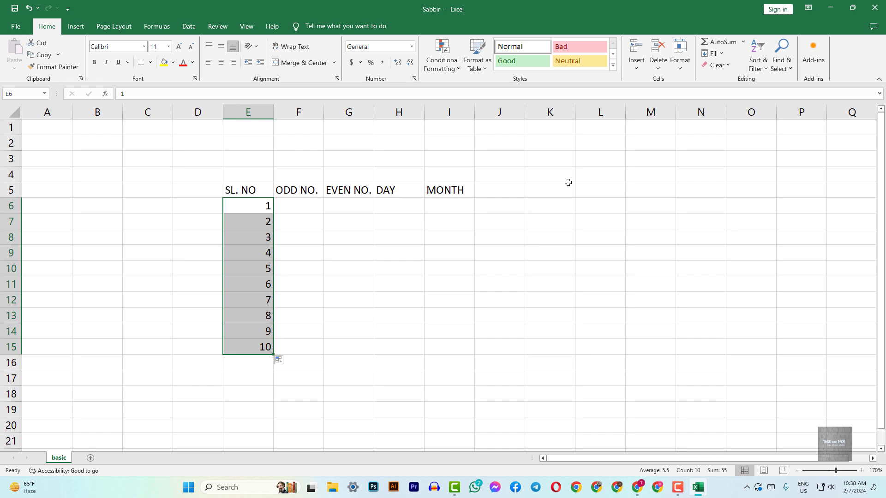
# - Enter 1 and 3 under ODD NO. from cell F6 and fill the series down to 19 in F15
pyautogui.click(301, 209)
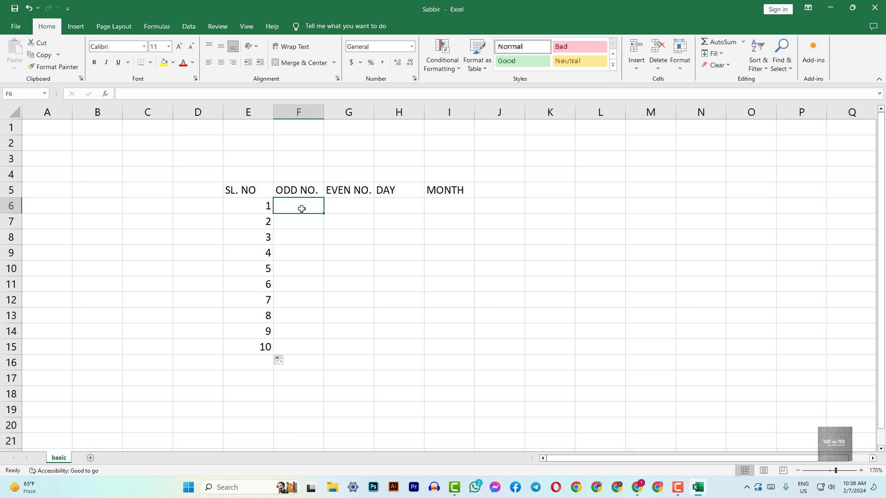
pyautogui.write('1')
pyautogui.press('Return')
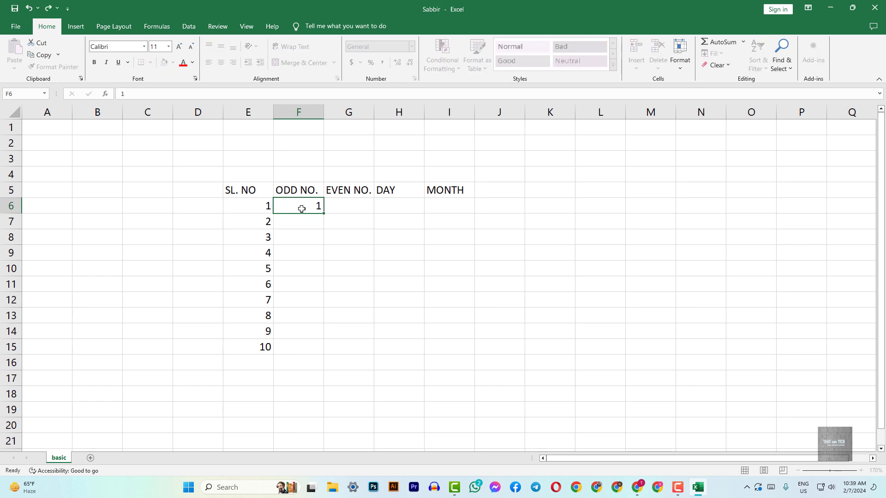
pyautogui.write('3')
pyautogui.click(344, 256)
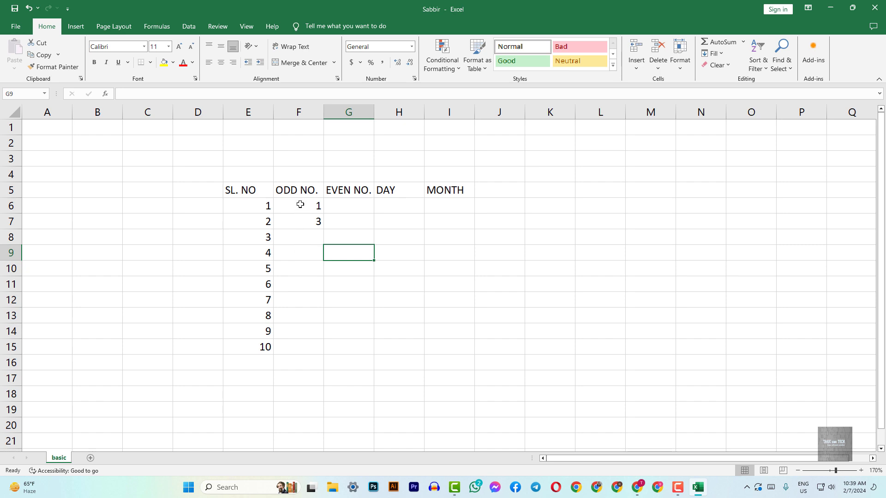
pyautogui.moveTo(300, 205); pyautogui.dragTo(323, 353)
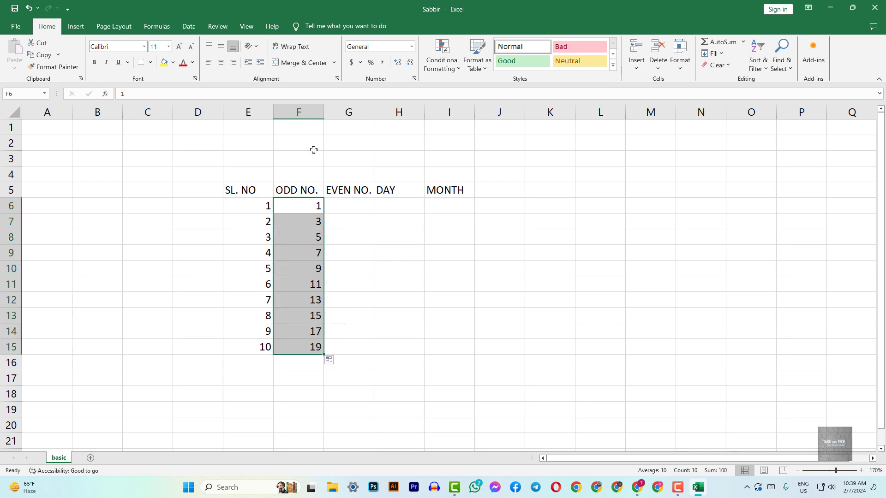
# - Enter 2 and 4 under EVEN NO. from cell G6 and fill the series down to 20 in G15
pyautogui.click(355, 207)
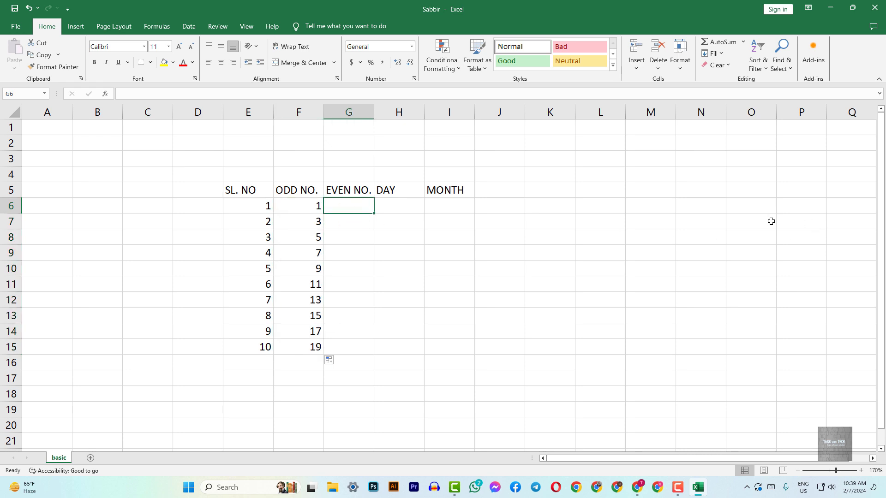
pyautogui.write('2')
pyautogui.press('Return')
pyautogui.write('4')
pyautogui.click(600, 315)
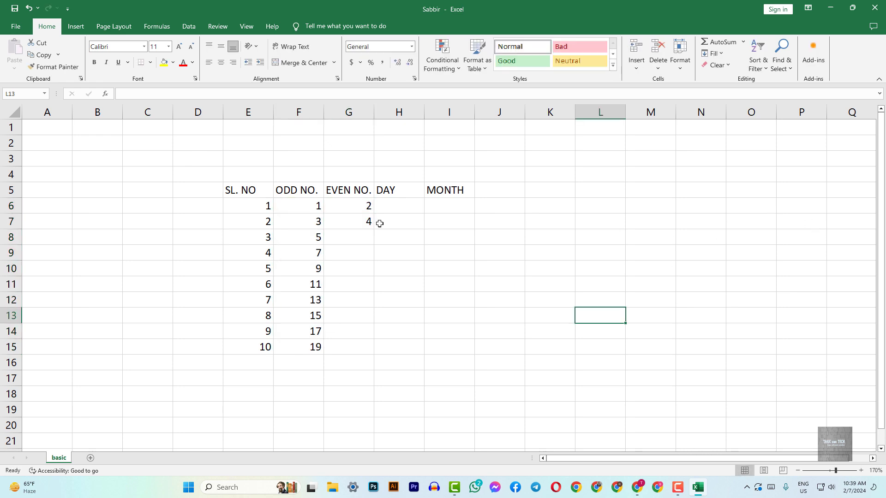
pyautogui.moveTo(346, 206); pyautogui.dragTo(346, 219)
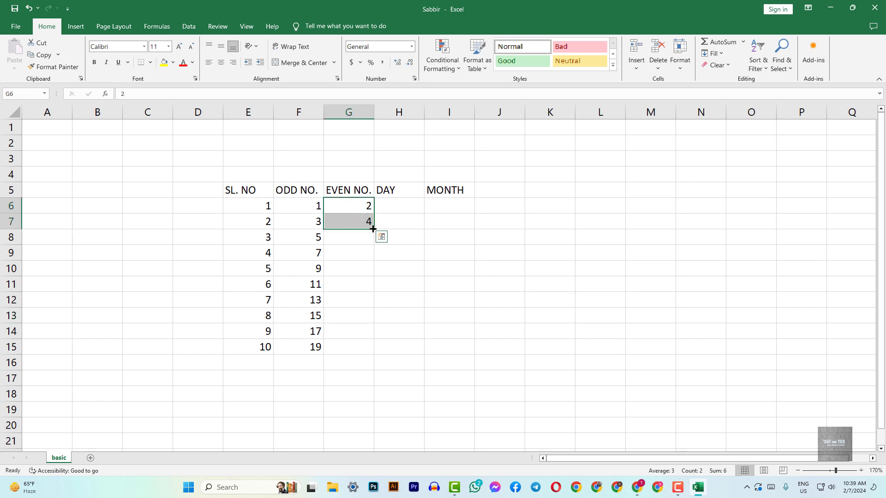
pyautogui.moveTo(373, 229); pyautogui.dragTo(362, 347)
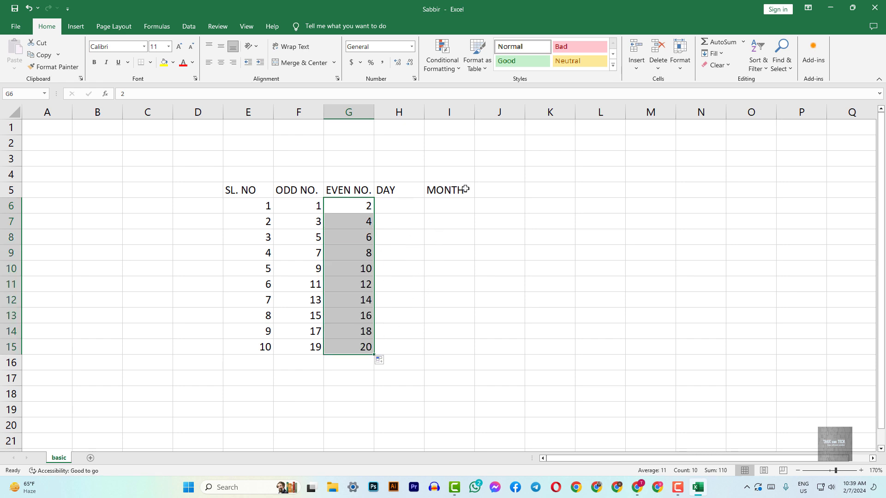
pyautogui.click(590, 179)
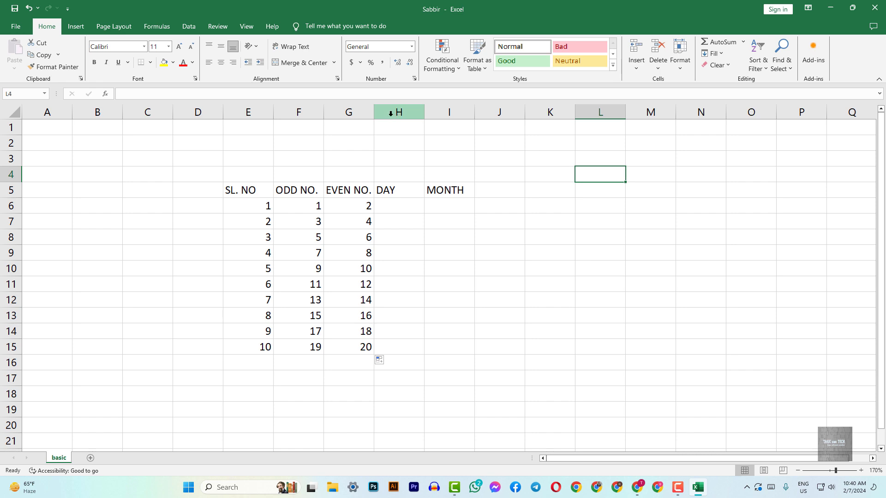
# - Delete the whole DAY column (column H) and undo the deletion
pyautogui.click(445, 113)
pyautogui.rightClick(391, 115)
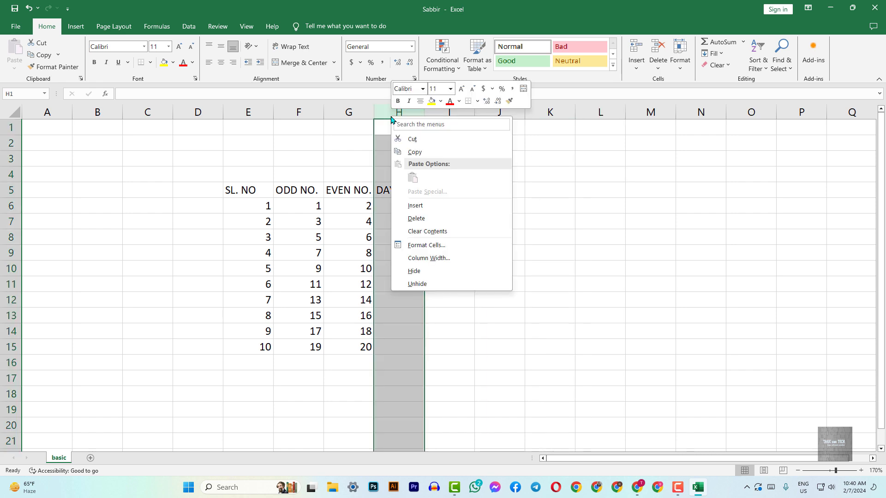
pyautogui.click(417, 218)
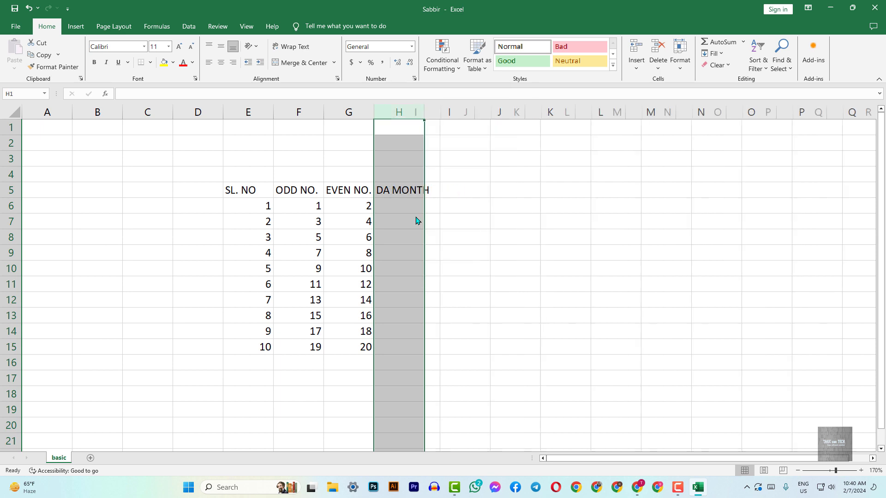
pyautogui.click(509, 172)
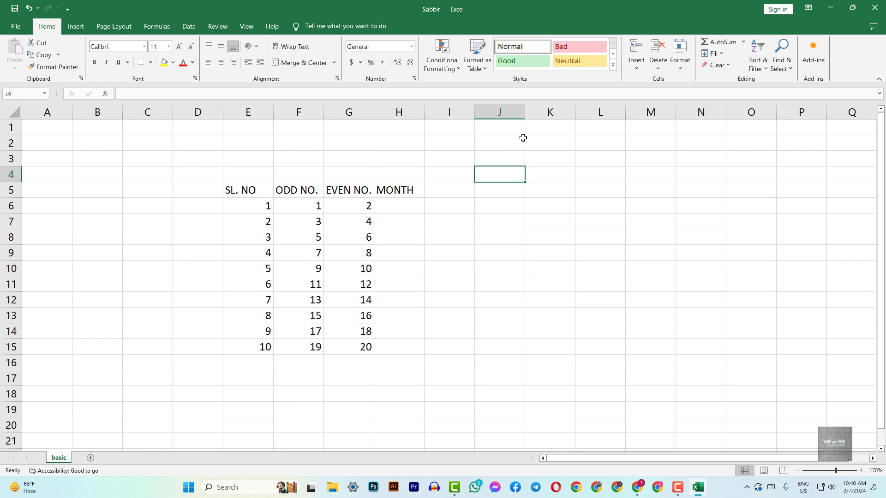
pyautogui.hotkey('ctrl', 'z')
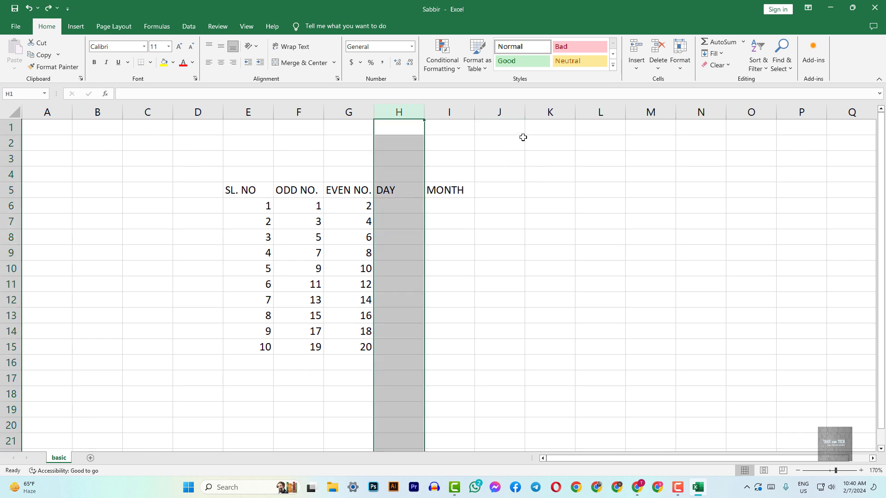
pyautogui.click(532, 201)
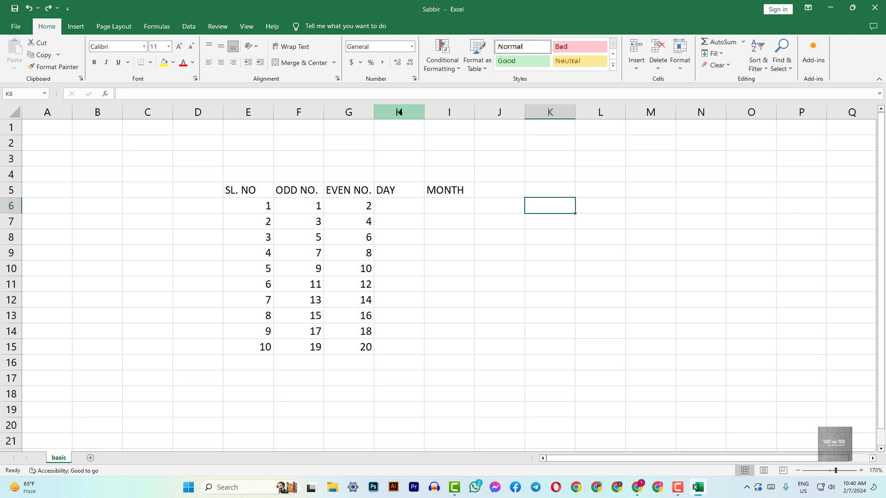
# - Delete the whole DAY column (column H) and insert a blank column before MONTH
pyautogui.click(400, 112)
pyautogui.hotkey('ctrl', '-')
pyautogui.click(507, 204)
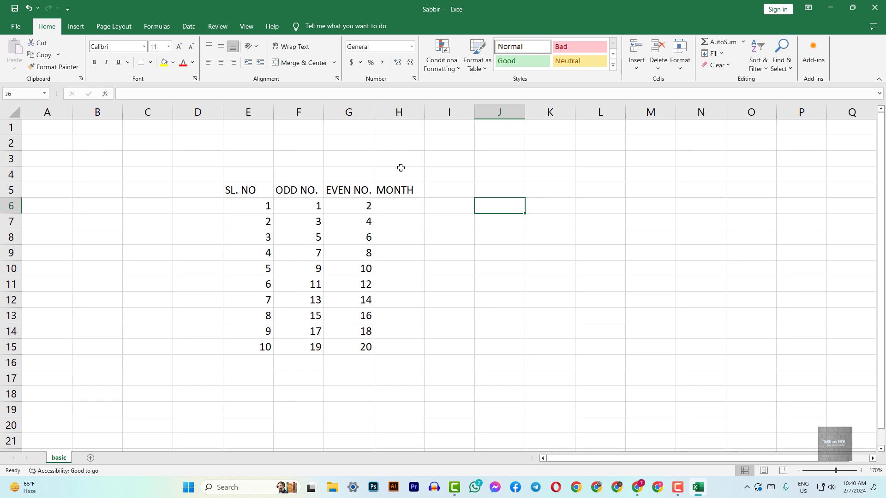
pyautogui.rightClick(393, 112)
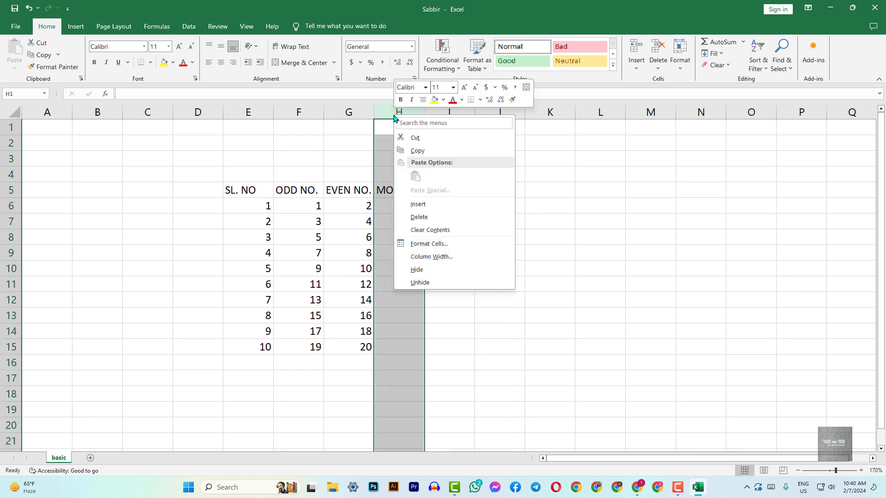
pyautogui.click(425, 205)
pyautogui.click(650, 217)
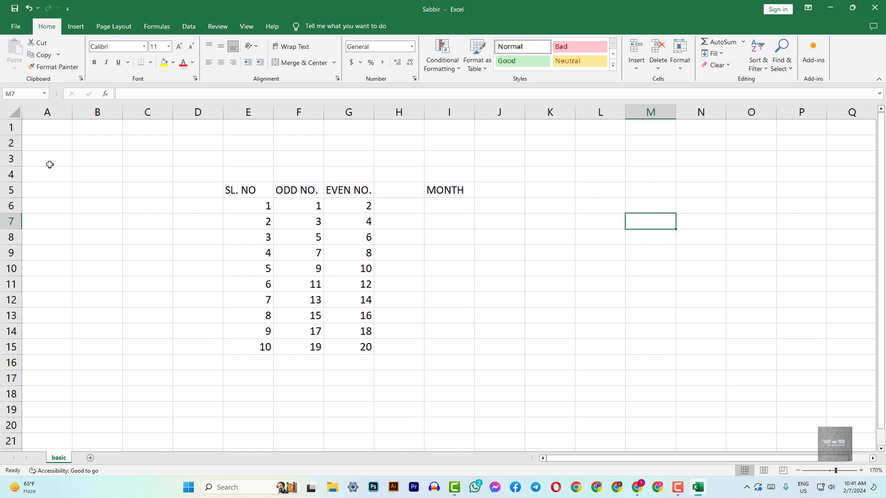
# - Delete the whole of row 7 and undo the deletion
pyautogui.click(5, 221)
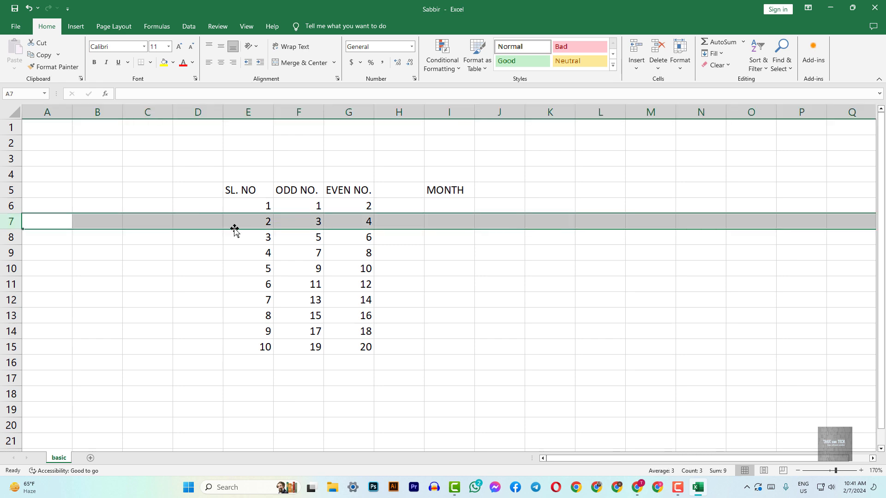
pyautogui.rightClick(11, 222)
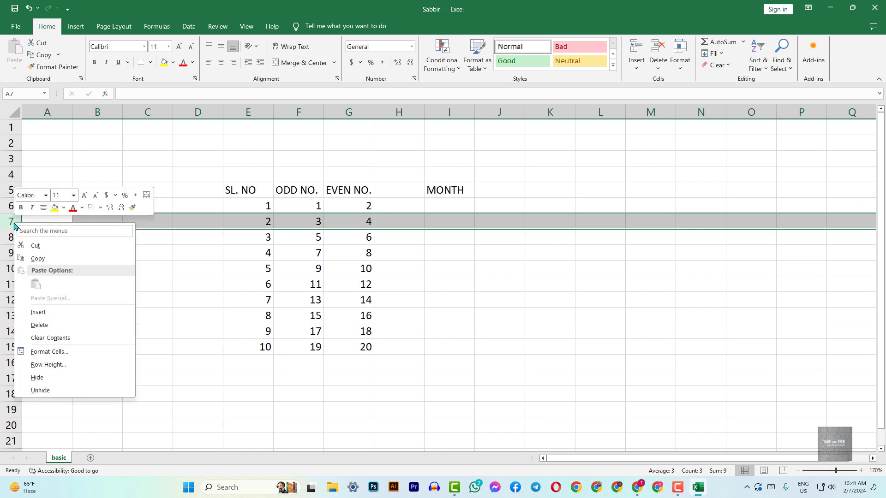
pyautogui.click(46, 325)
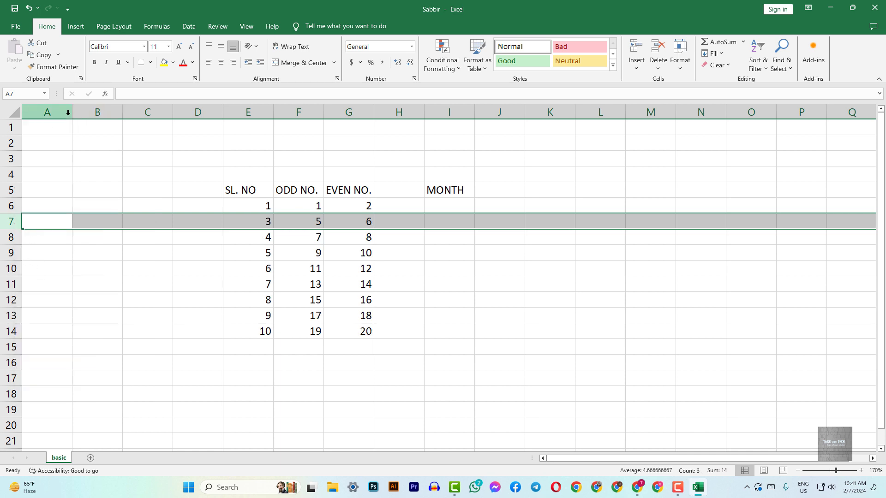
pyautogui.hotkey('ctrl', 'z')
pyautogui.click(105, 290)
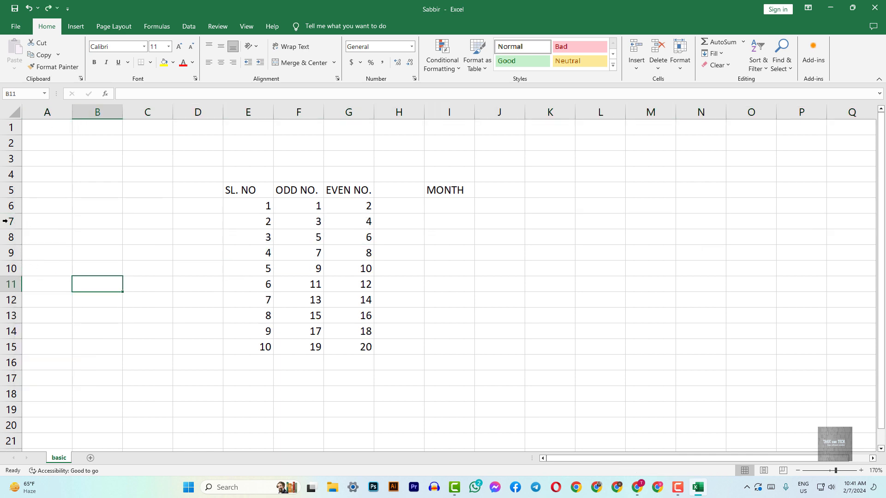
# - Insert a blank row at row 7 and delete that blank row again
pyautogui.click(11, 223)
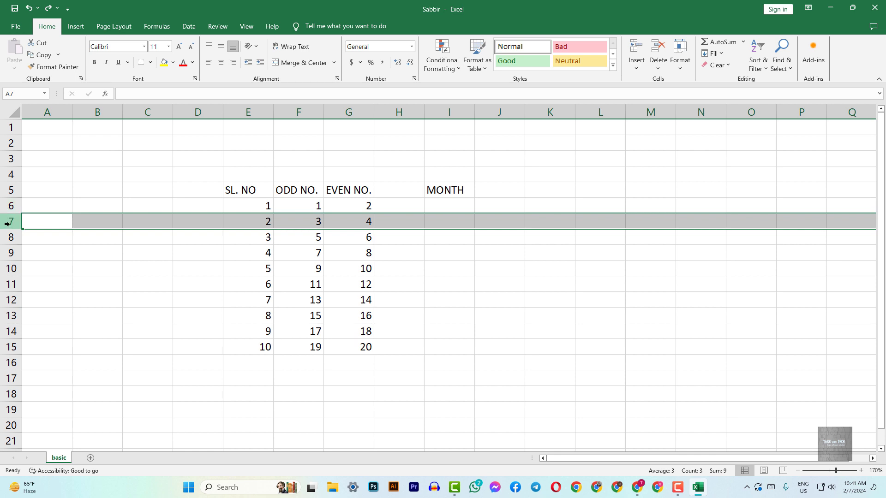
pyautogui.rightClick(9, 224)
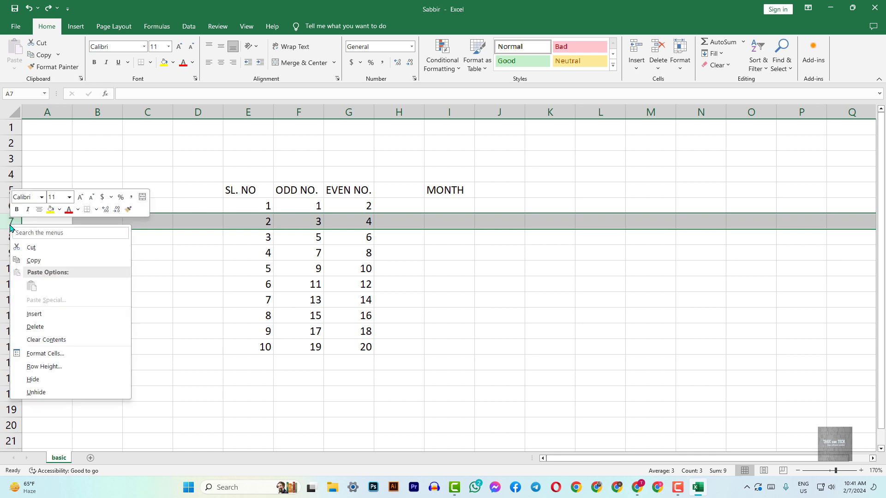
pyautogui.click(32, 313)
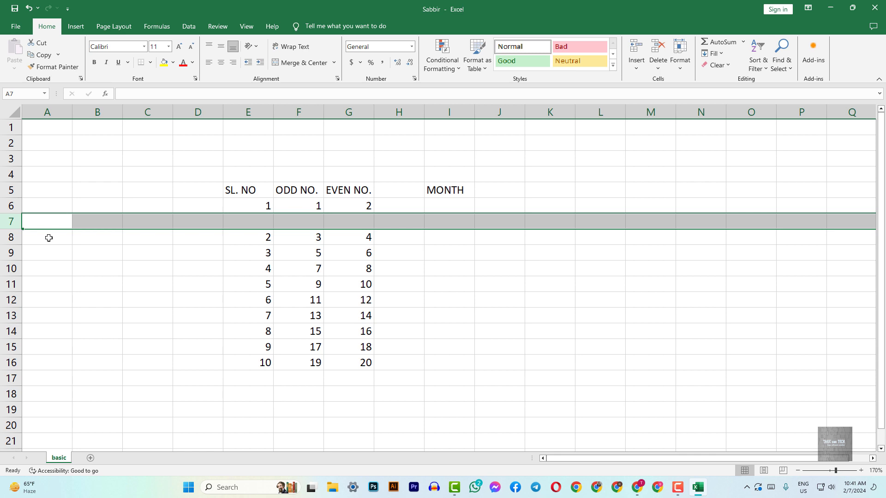
pyautogui.rightClick(14, 222)
pyautogui.click(32, 326)
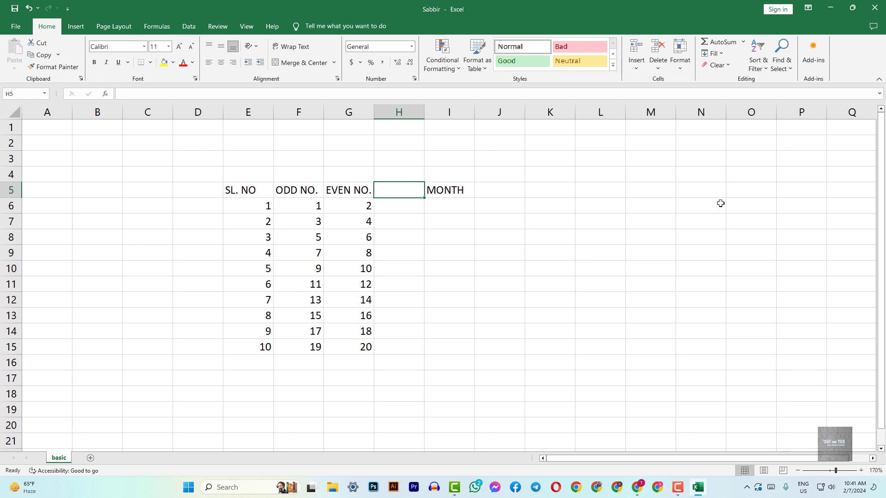
# - Enter the header DAY in H5 with SAT and SUN below it, and fill the days down to MON in H15
pyautogui.write('DAY')
pyautogui.press('Return')
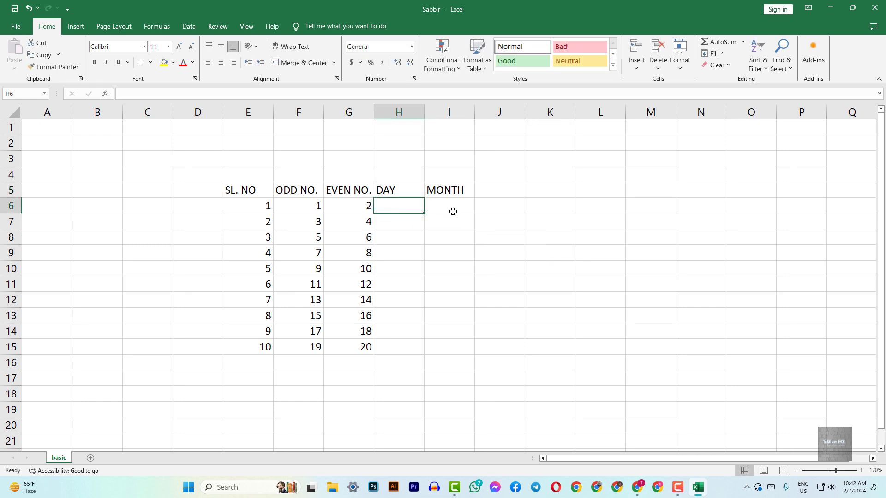
pyautogui.write('SAT')
pyautogui.press('Return')
pyautogui.write('SUN')
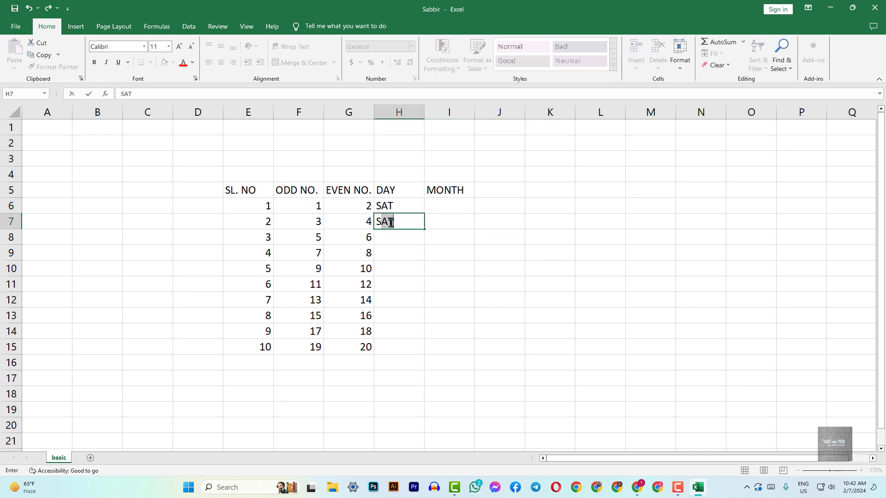
pyautogui.click(482, 262)
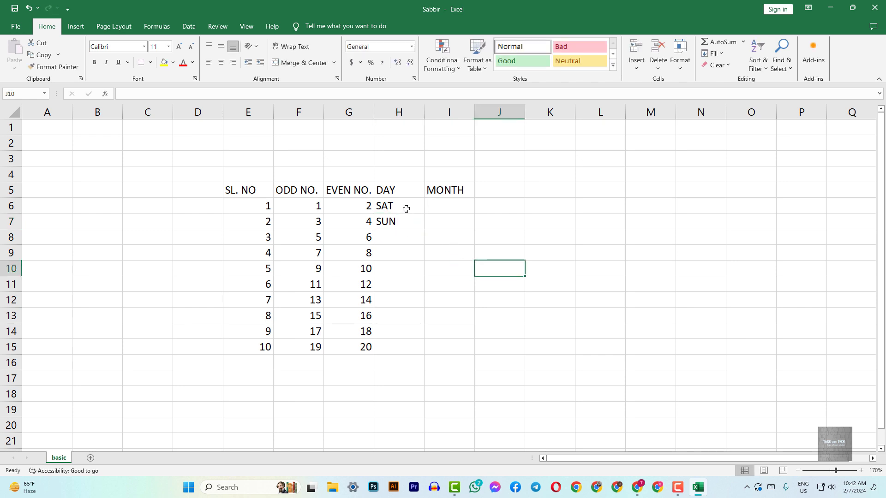
pyautogui.moveTo(407, 206); pyautogui.dragTo(420, 353)
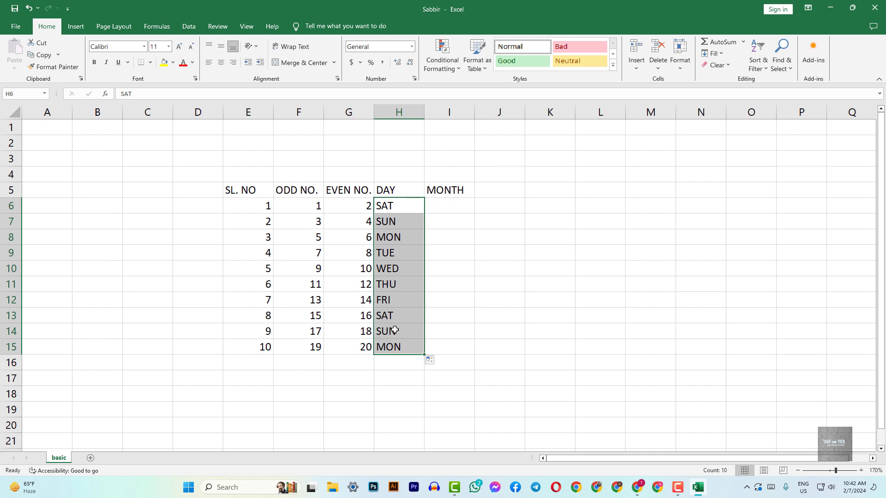
# - Enter JAN and FEB under MONTH from cell I6 and fill the months down to DEC in I17
pyautogui.click(461, 205)
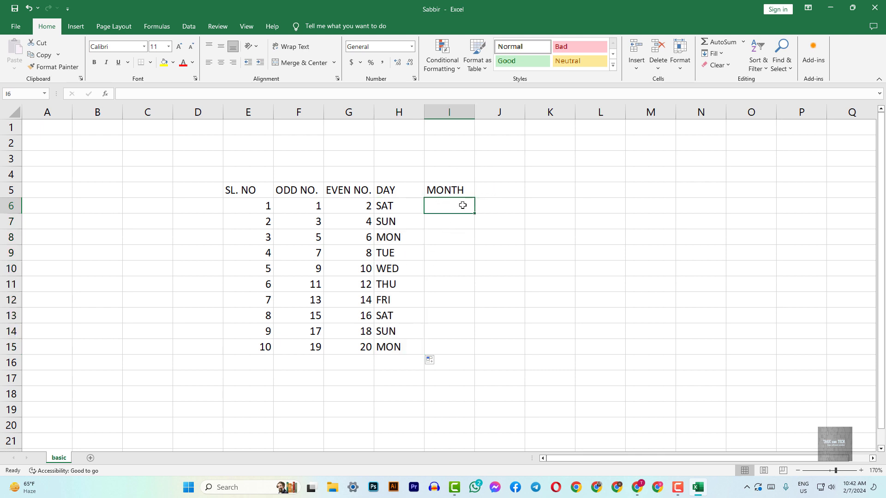
pyautogui.write('JA')
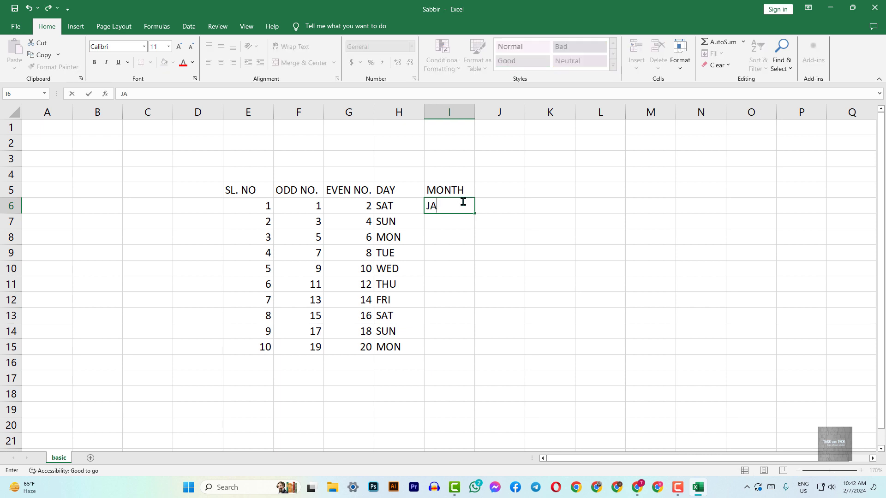
pyautogui.write('N')
pyautogui.click(455, 222)
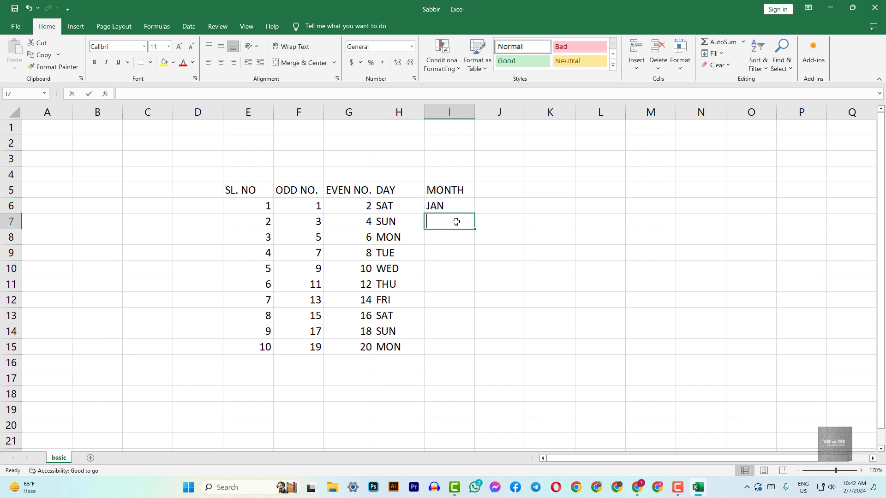
pyautogui.write('FEB')
pyautogui.moveTo(465, 211); pyautogui.dragTo(472, 385)
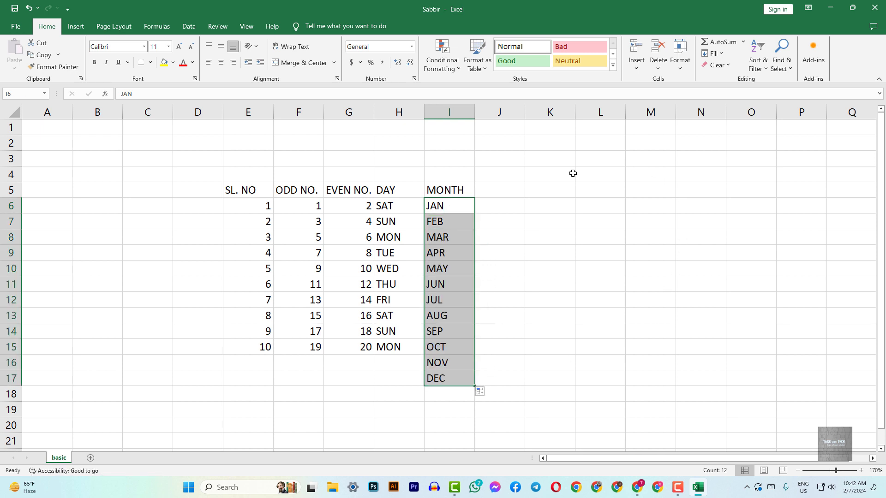
pyautogui.click(459, 205)
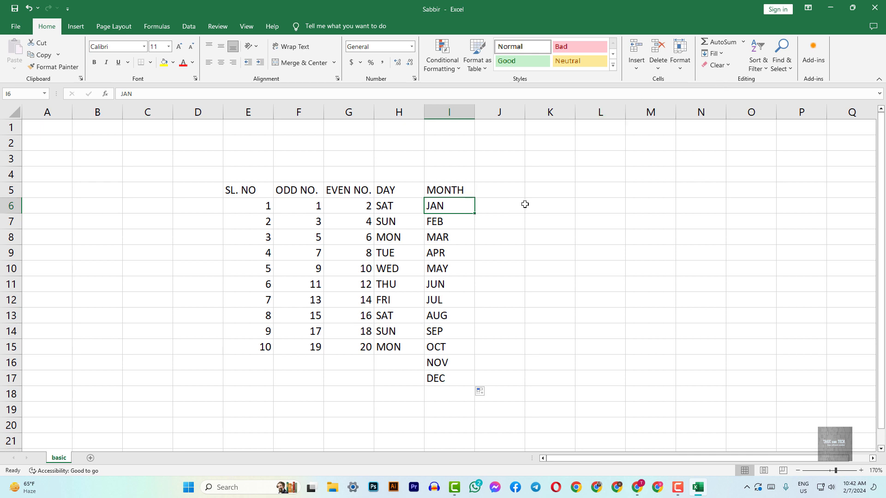
pyautogui.click(549, 190)
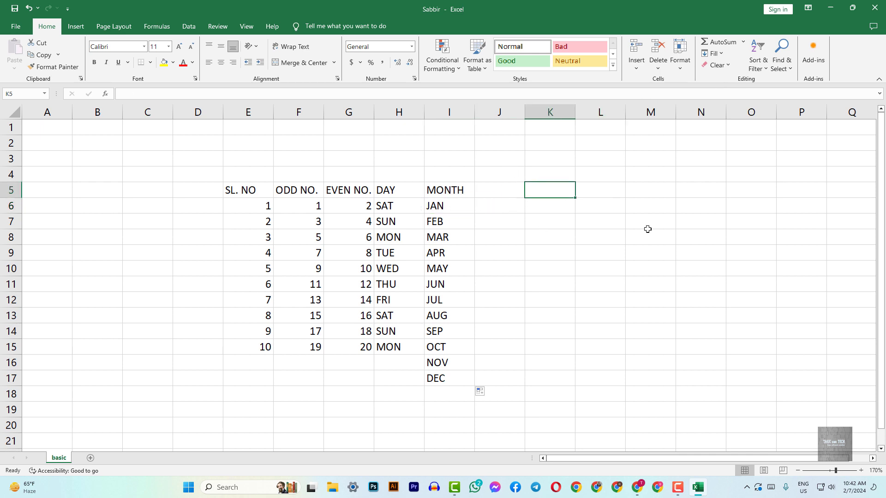
# - Clear DEC from cell I17 and undo it, twice in a row
pyautogui.click(458, 378)
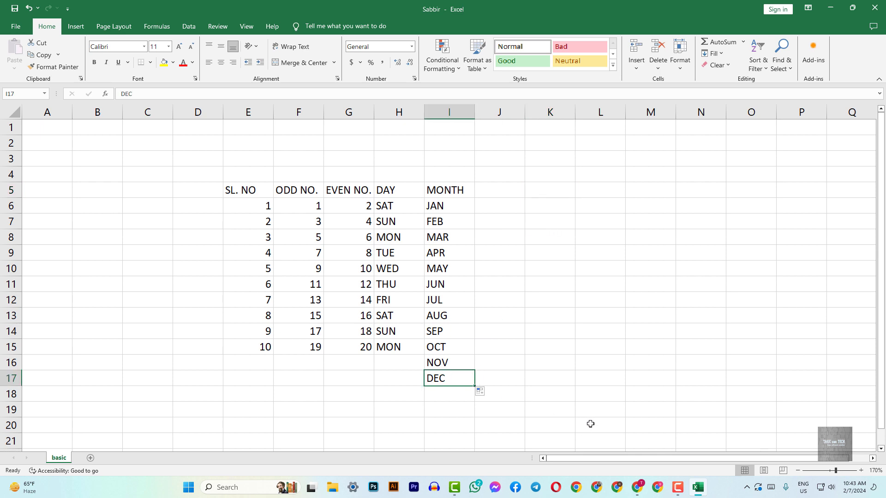
pyautogui.press('Delete')
pyautogui.hotkey('ctrl', 'z')
pyautogui.press('BackSpace')
pyautogui.click(536, 332)
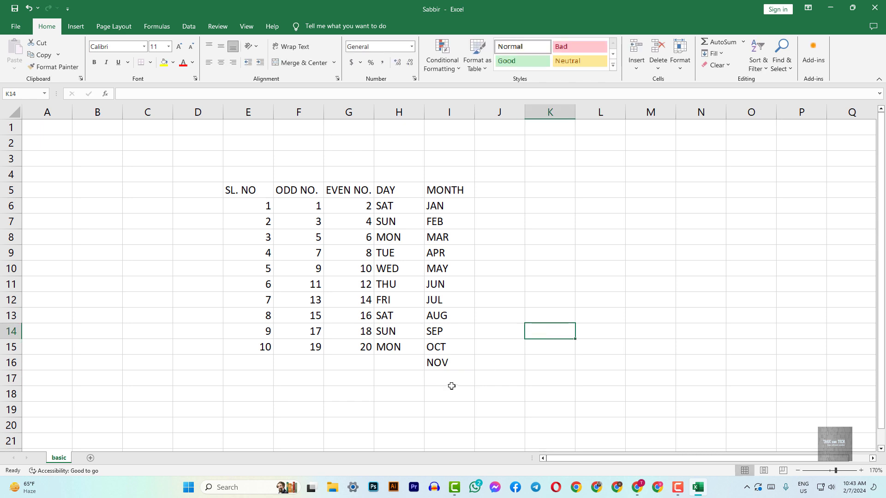
pyautogui.hotkey('ctrl', 'z')
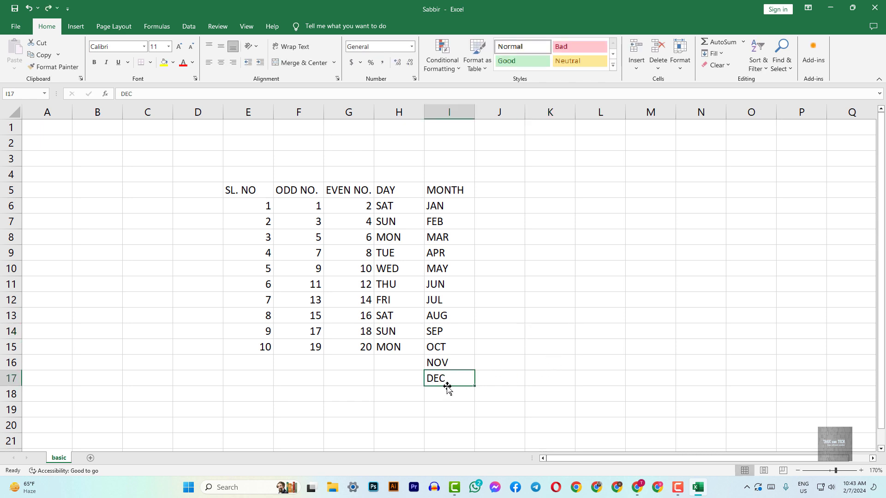
# - Clear NOV and DEC from cells I16 and I17
pyautogui.moveTo(449, 382); pyautogui.dragTo(451, 364)
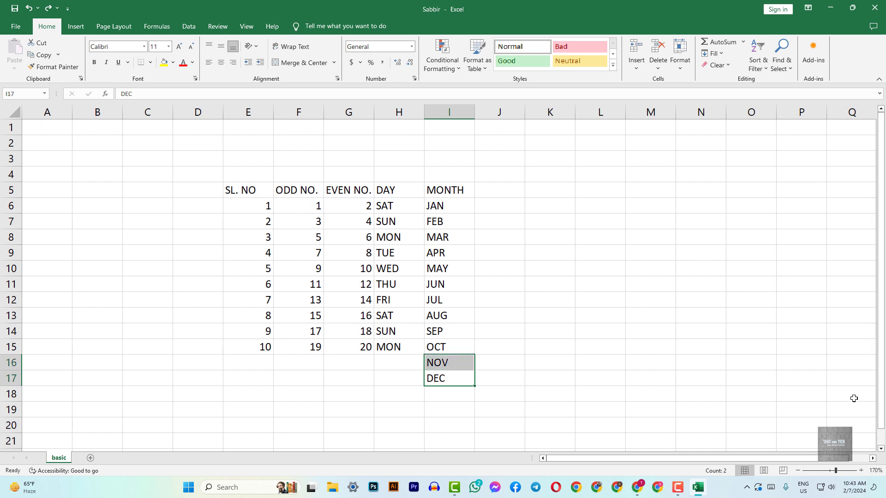
pyautogui.press('Delete')
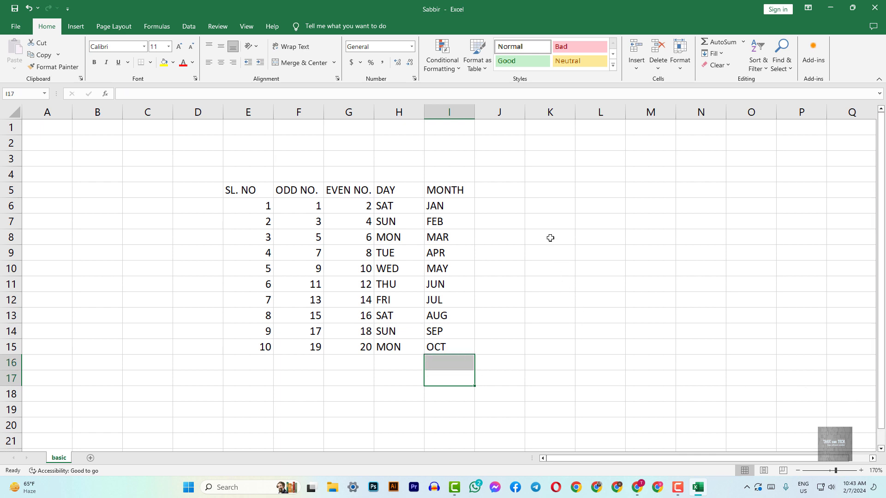
pyautogui.click(494, 189)
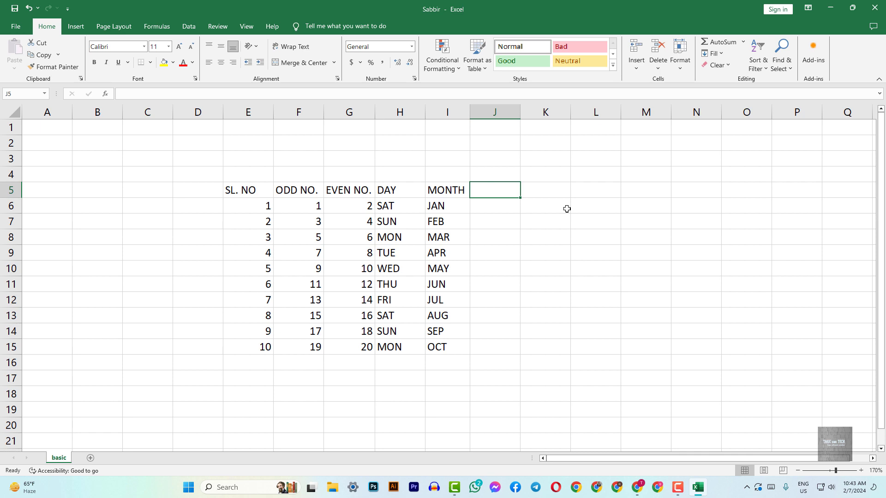
# - Enter RAJSHAHI COLLEGE in cell K6 and widen column K so the text fits inside it
pyautogui.click(553, 211)
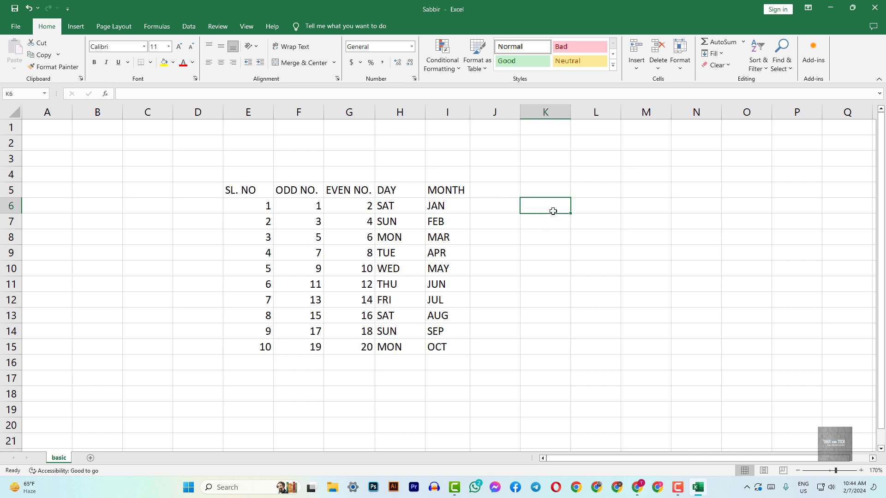
pyautogui.write('RAJSHAHI COLLEGE')
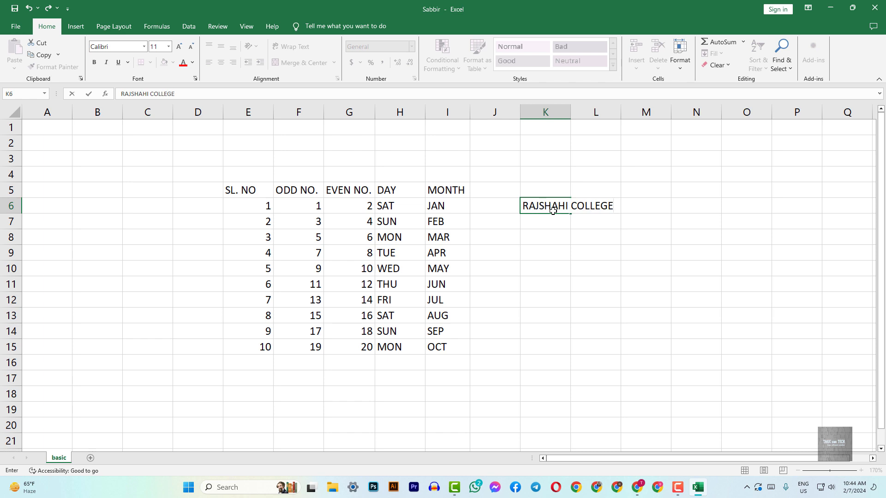
pyautogui.hotkey('ctrl', 'Return')
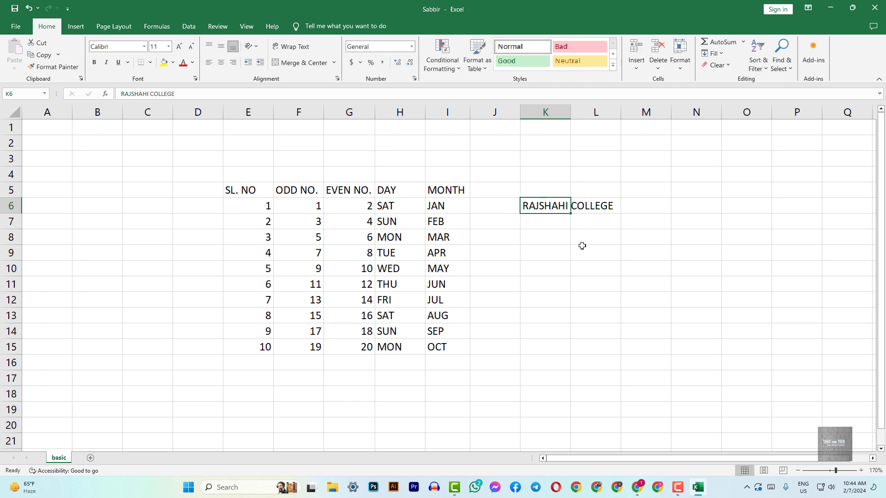
pyautogui.click(629, 270)
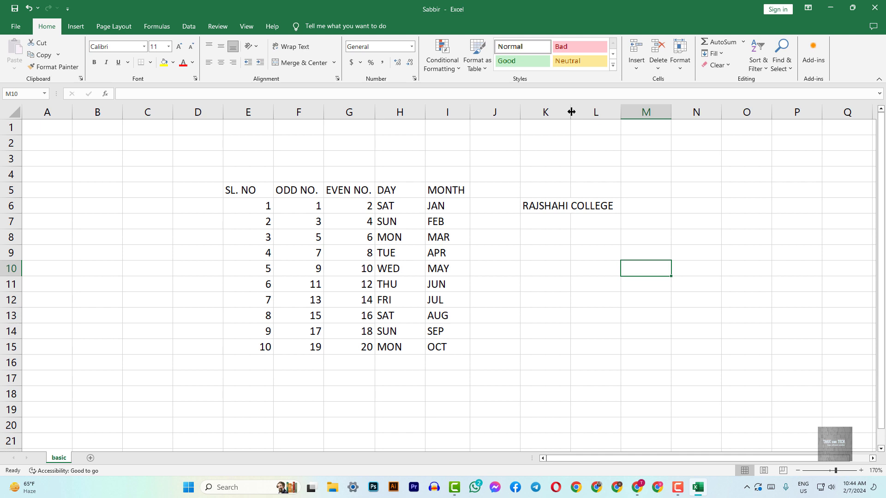
pyautogui.moveTo(571, 112); pyautogui.dragTo(631, 117)
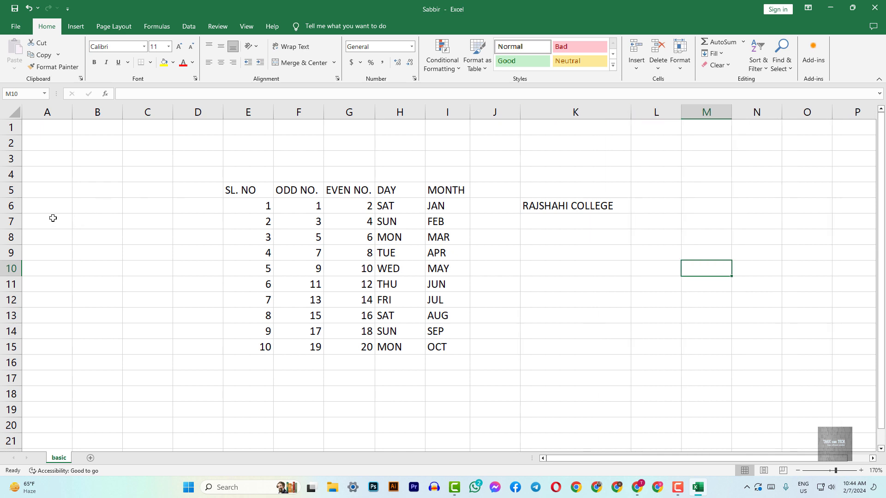
# - Autofit column K to the RAJSHAHI COLLEGE text and clear that text from cell K6
pyautogui.moveTo(7, 213)
pyautogui.mouseDown()
pyautogui.moveTo(6, 226)
pyautogui.moveTo(7, 214)
pyautogui.mouseUp()
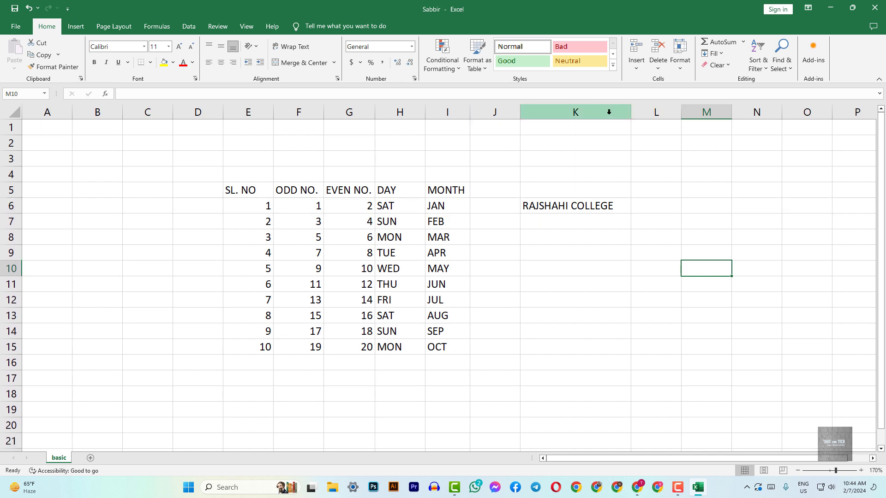
pyautogui.click(556, 208)
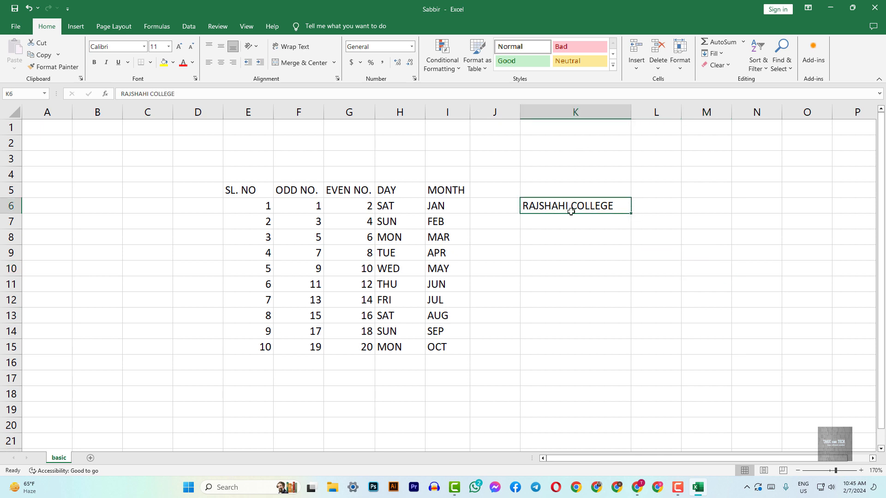
pyautogui.click(620, 113)
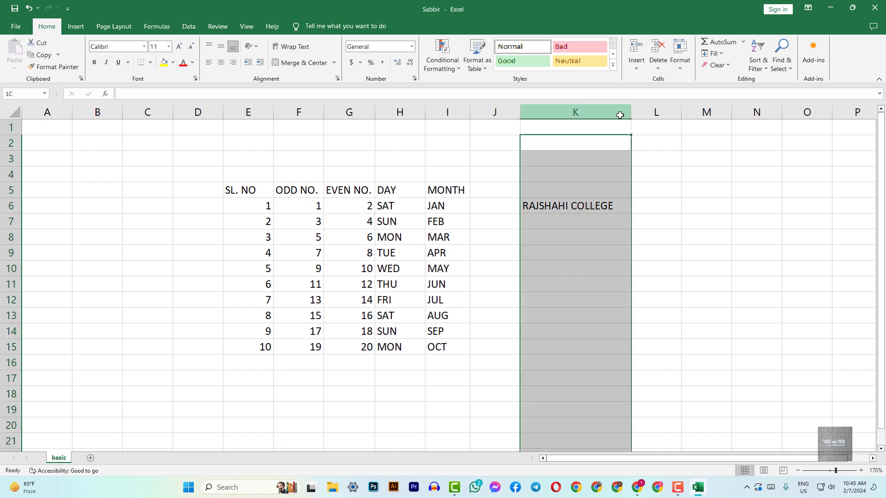
pyautogui.click(639, 112)
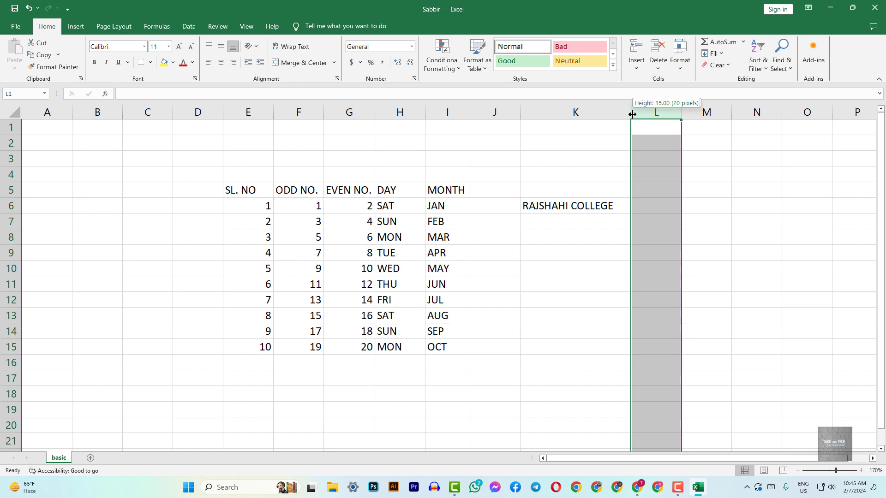
pyautogui.doubleClick(631, 113)
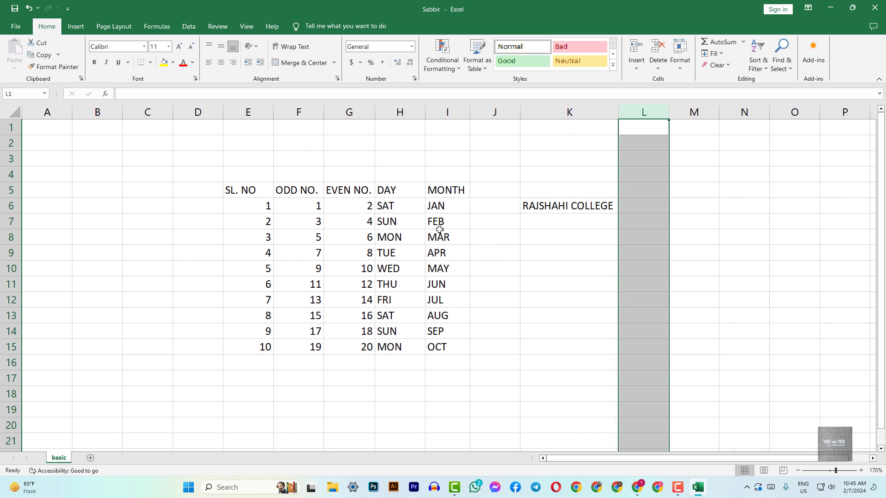
pyautogui.click(599, 208)
pyautogui.press('Delete')
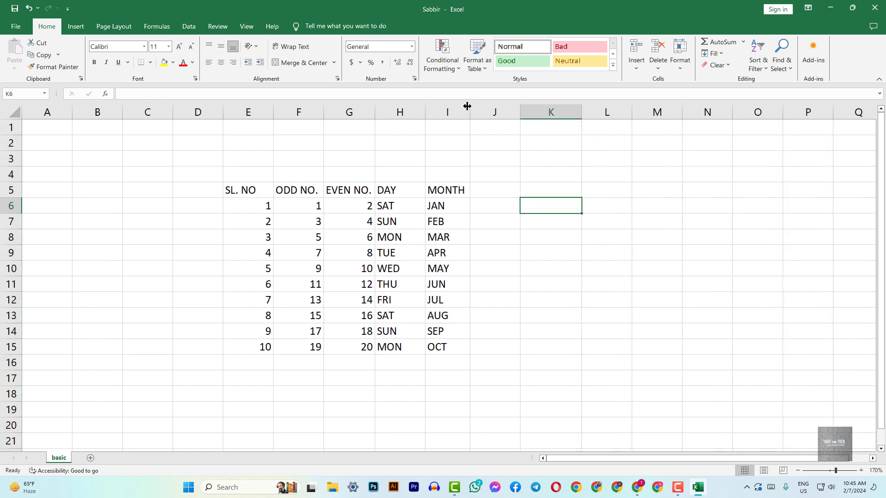
# - Autofit the MONTH and DAY columns to their contents and widen both slightly
pyautogui.doubleClick(467, 106)
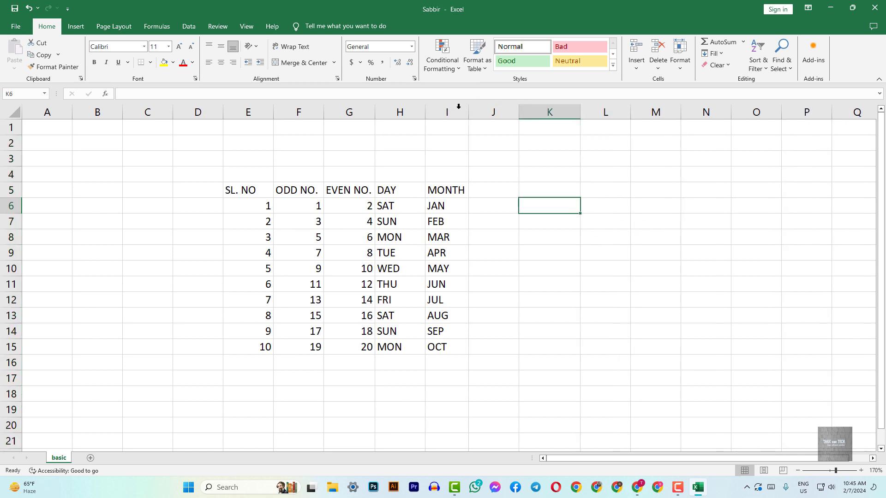
pyautogui.doubleClick(426, 112)
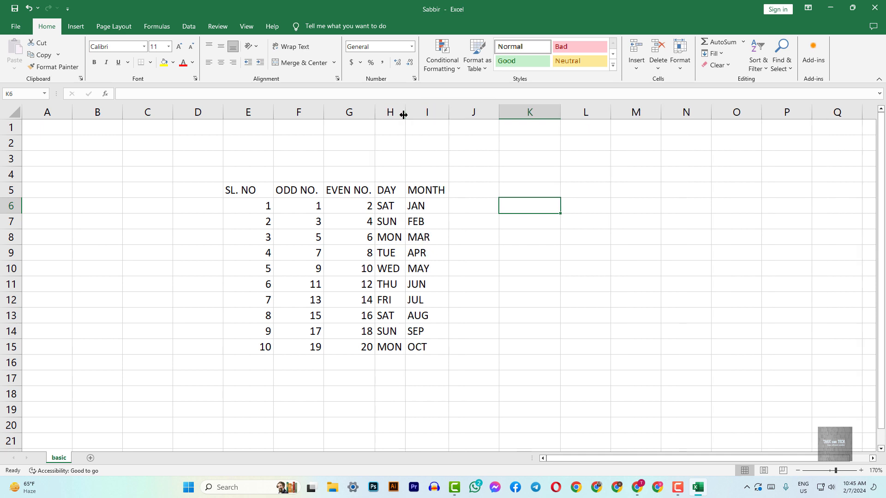
pyautogui.moveTo(403, 114); pyautogui.dragTo(469, 126)
pyautogui.click(454, 107)
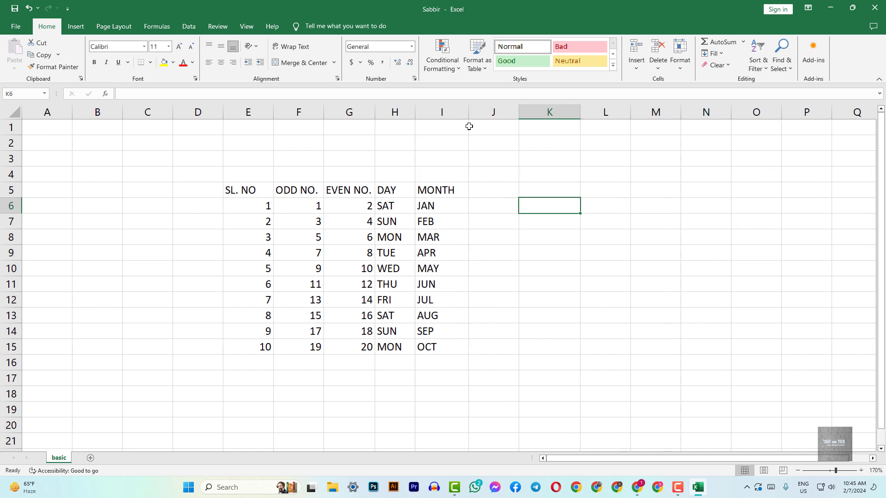
pyautogui.click(600, 296)
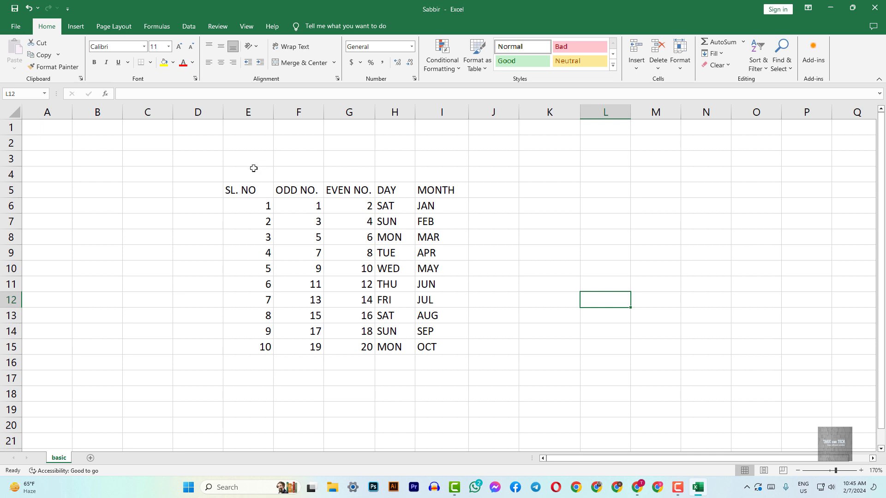
# - Merge and center cells E3:I4 above the table headers and enter the title BASIC
pyautogui.moveTo(252, 158); pyautogui.dragTo(436, 167)
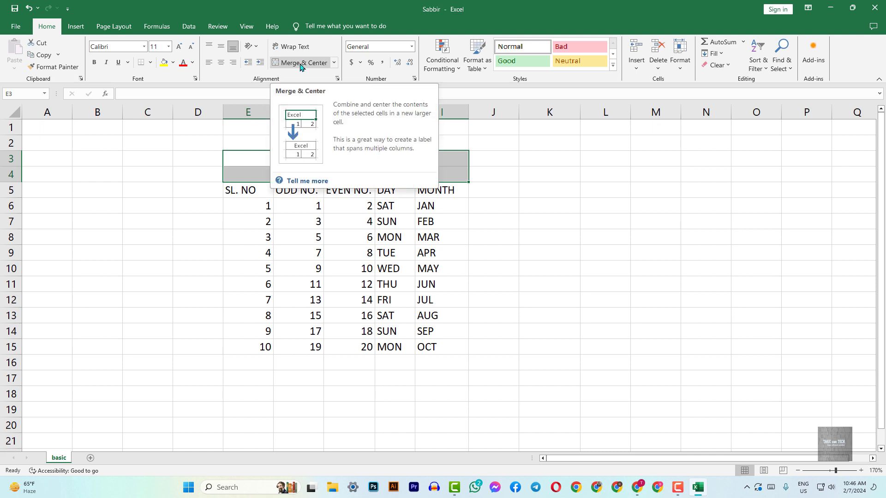
pyautogui.click(489, 190)
pyautogui.moveTo(250, 159); pyautogui.dragTo(426, 175)
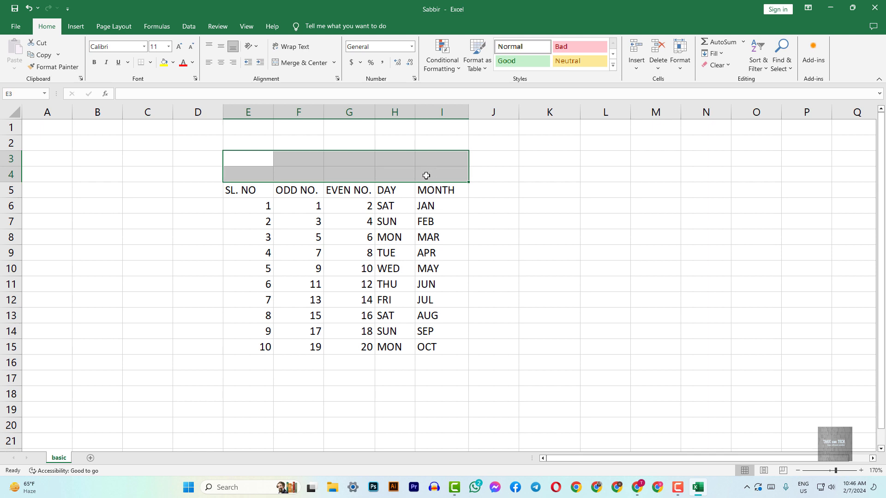
pyautogui.click(299, 63)
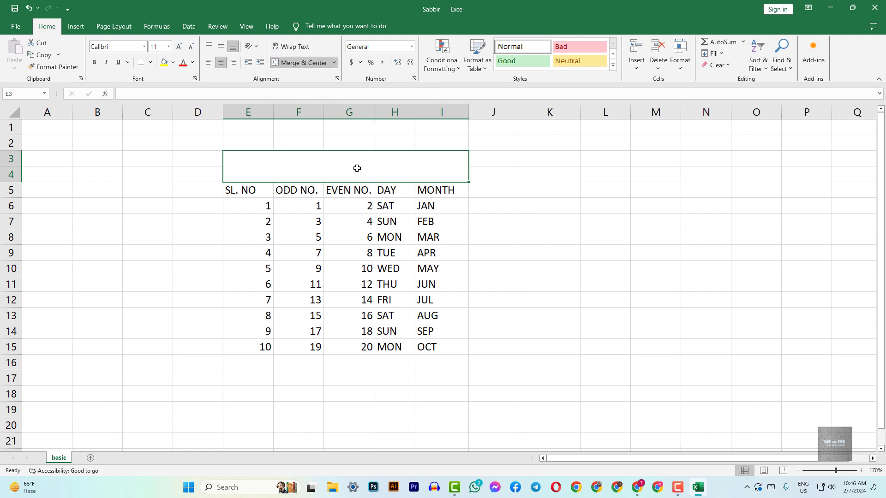
pyautogui.write('BASIC')
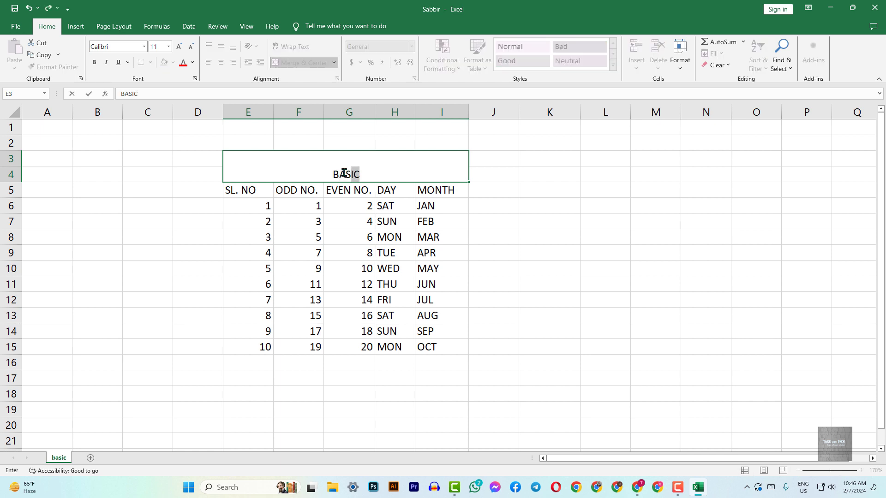
# - Make the BASIC title text bold and increase its font size to 20
pyautogui.moveTo(344, 172); pyautogui.dragTo(314, 172)
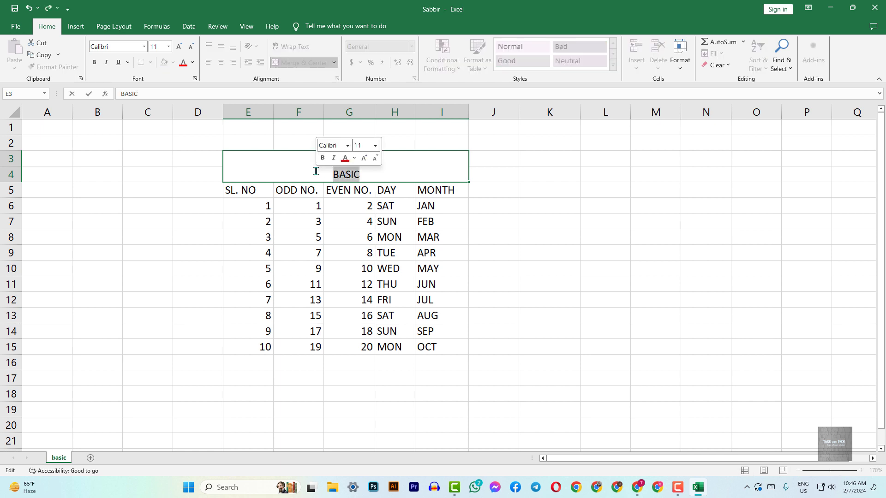
pyautogui.click(94, 63)
pyautogui.click(179, 47)
pyautogui.click(179, 47)
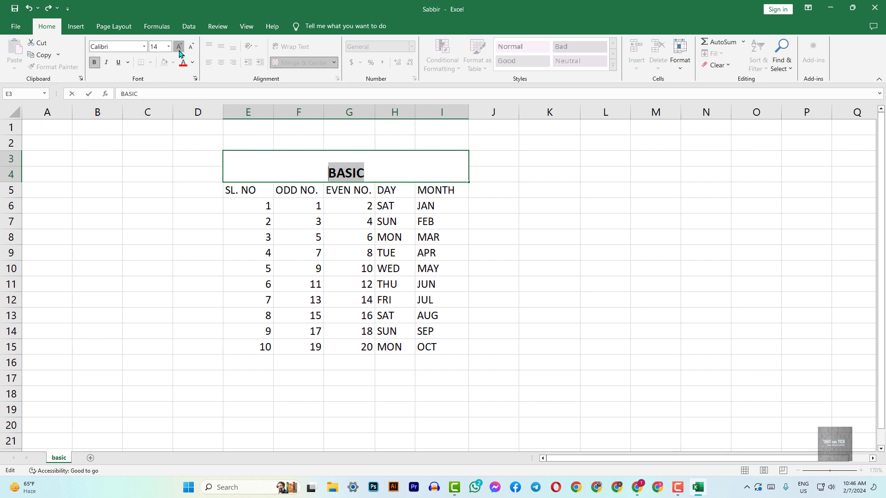
pyautogui.click(179, 46)
pyautogui.click(179, 47)
pyautogui.click(179, 46)
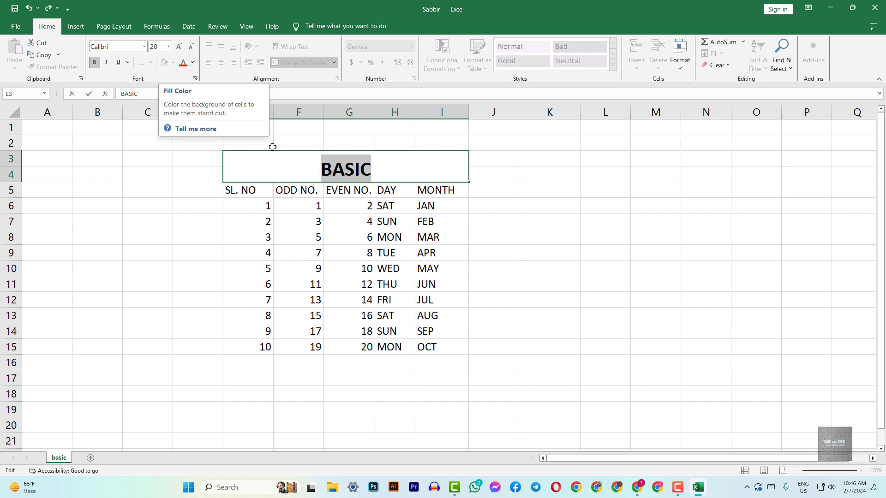
pyautogui.click(522, 252)
# - Fill the merged BASIC title cell with a light blue theme color
pyautogui.click(447, 168)
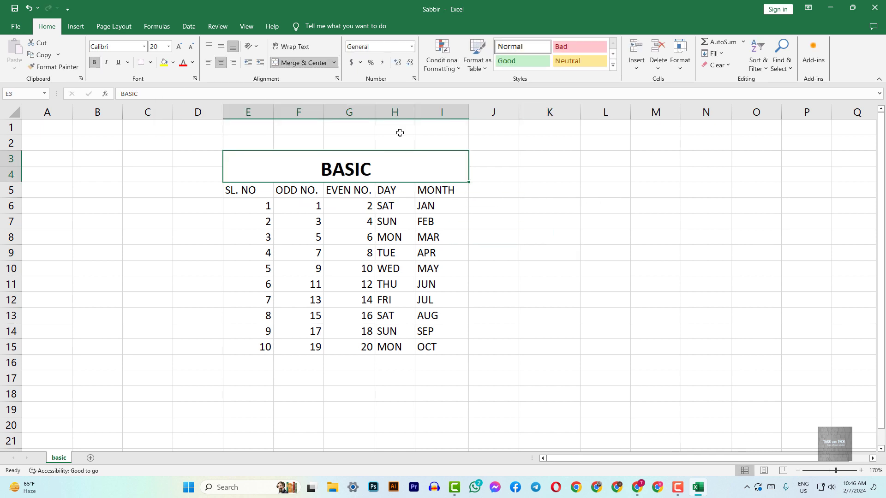
pyautogui.click(173, 63)
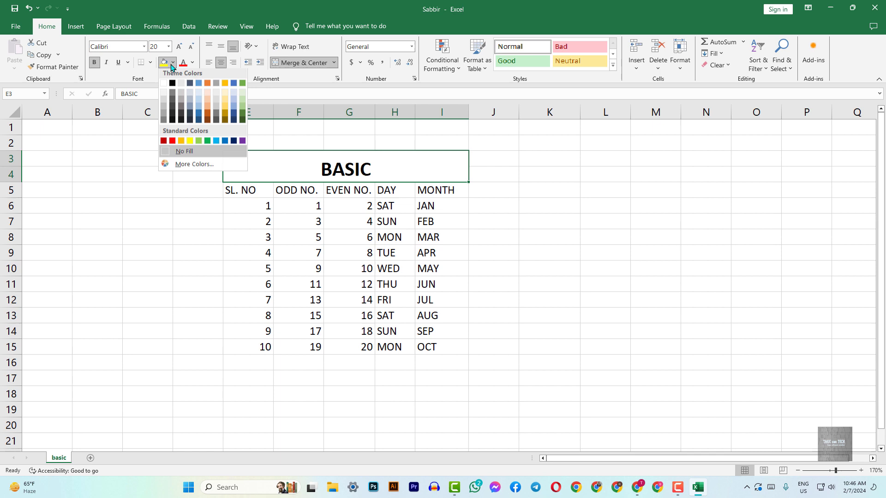
pyautogui.click(234, 95)
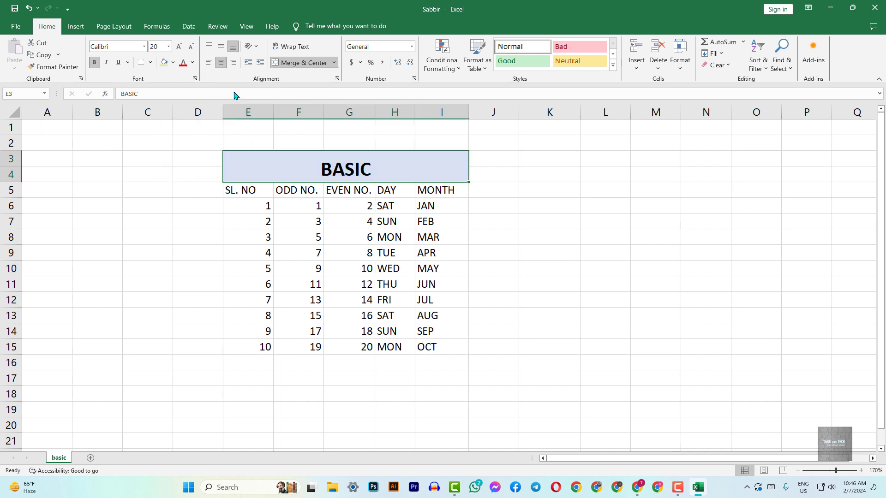
pyautogui.click(667, 212)
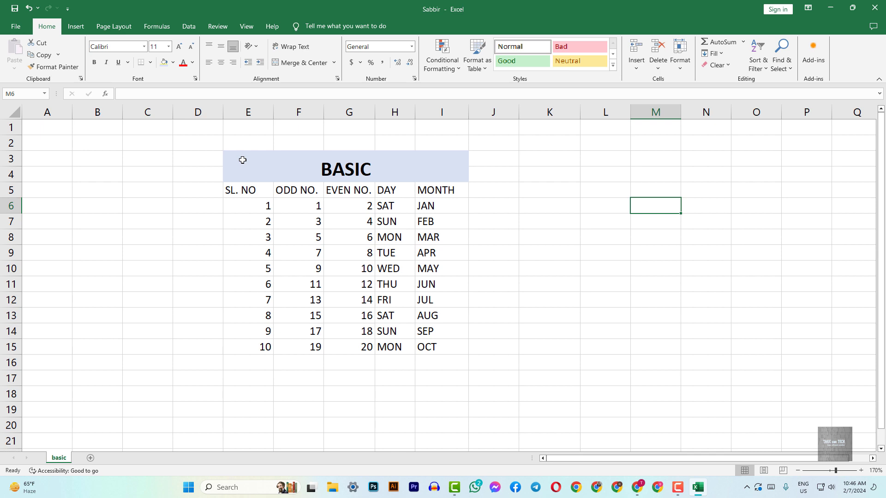
# - Apply All Borders to the whole table, from the BASIC title through row 15
pyautogui.click(243, 160)
pyautogui.moveTo(243, 160); pyautogui.dragTo(250, 350)
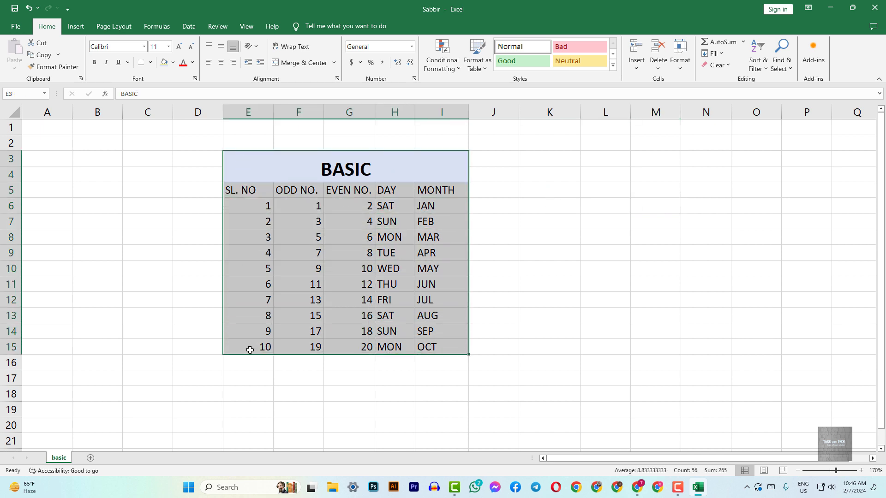
pyautogui.click(151, 63)
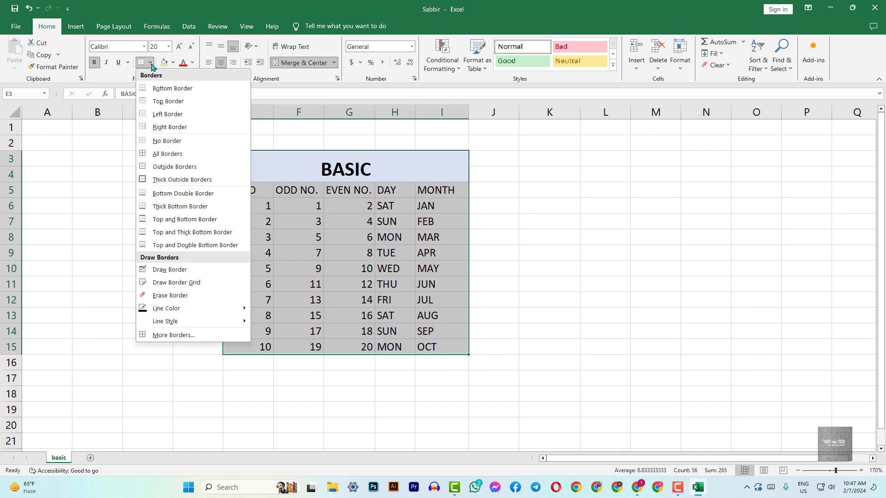
pyautogui.click(180, 154)
pyautogui.click(582, 225)
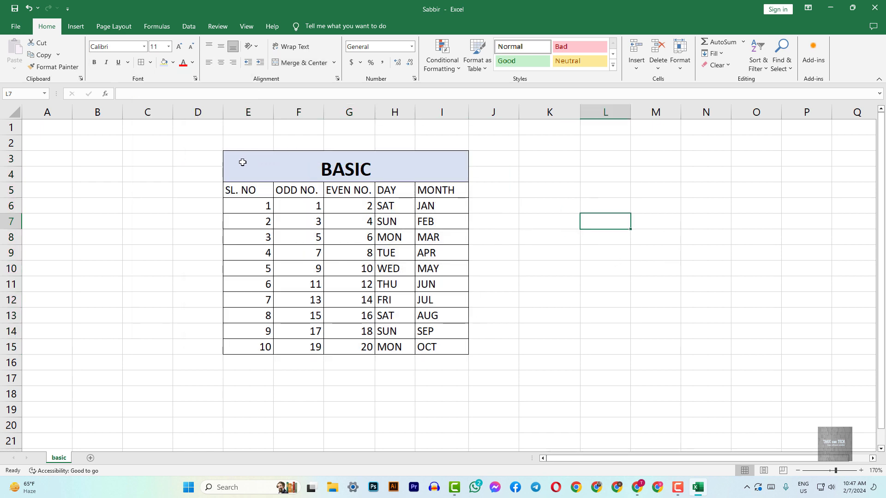
# - Align the whole table from the BASIC title to row 15 to the middle vertically and center it horizontally
pyautogui.moveTo(242, 163)
pyautogui.mouseDown()
pyautogui.moveTo(406, 330)
pyautogui.moveTo(395, 347)
pyautogui.mouseUp()
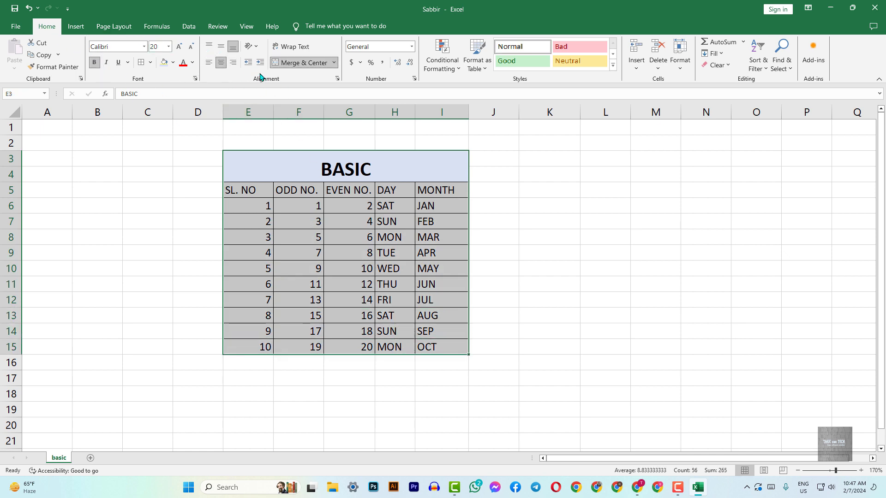
pyautogui.click(218, 48)
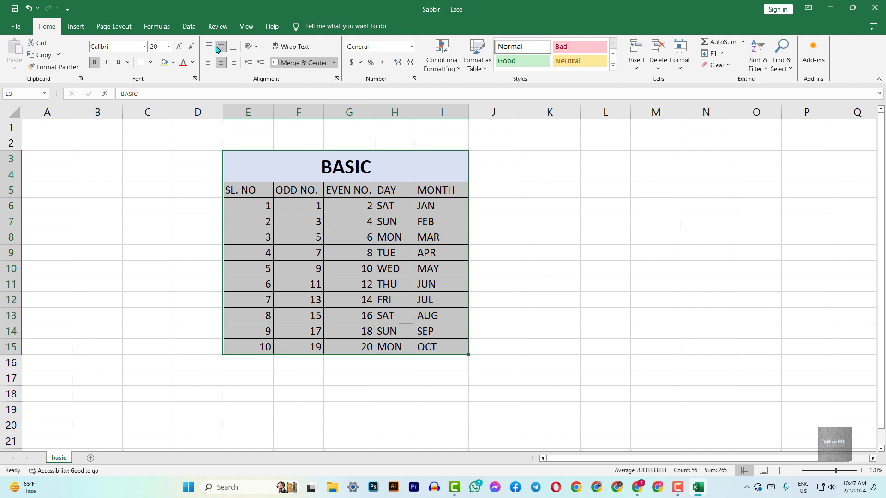
pyautogui.click(209, 45)
pyautogui.click(221, 47)
pyautogui.click(207, 66)
pyautogui.click(221, 63)
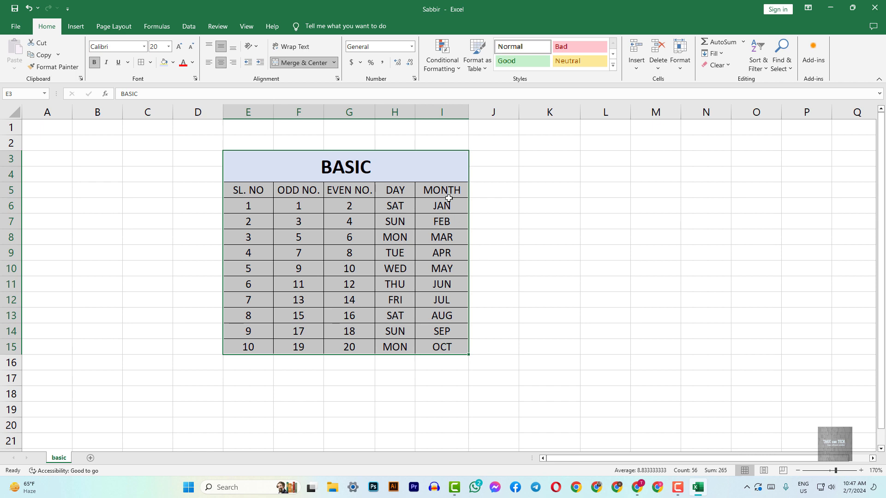